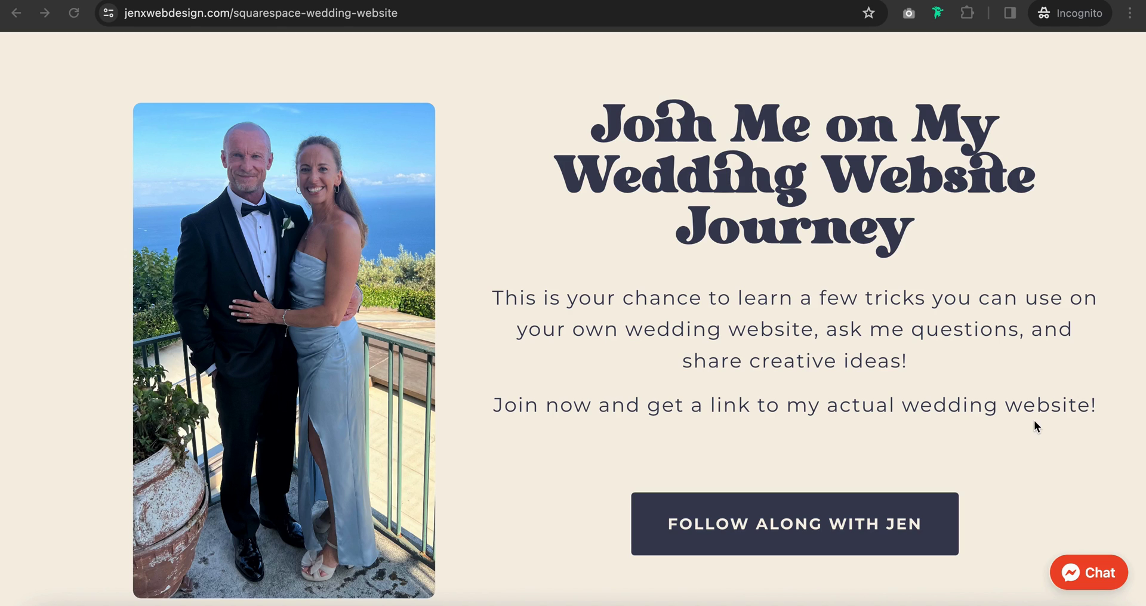
Demonstrate the signup pop-ups on the wedding page and the guide page, then open the ConvertKit dashboard.
{"action": "left_click", "coordinate": [803, 520]}
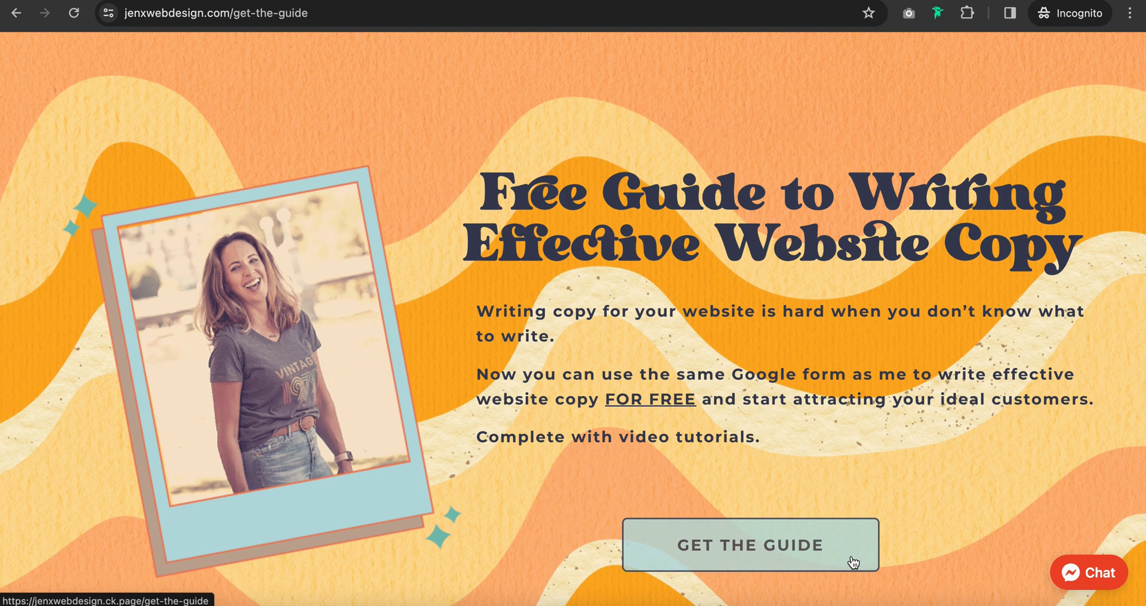
{"action": "left_click", "coordinate": [838, 566]}
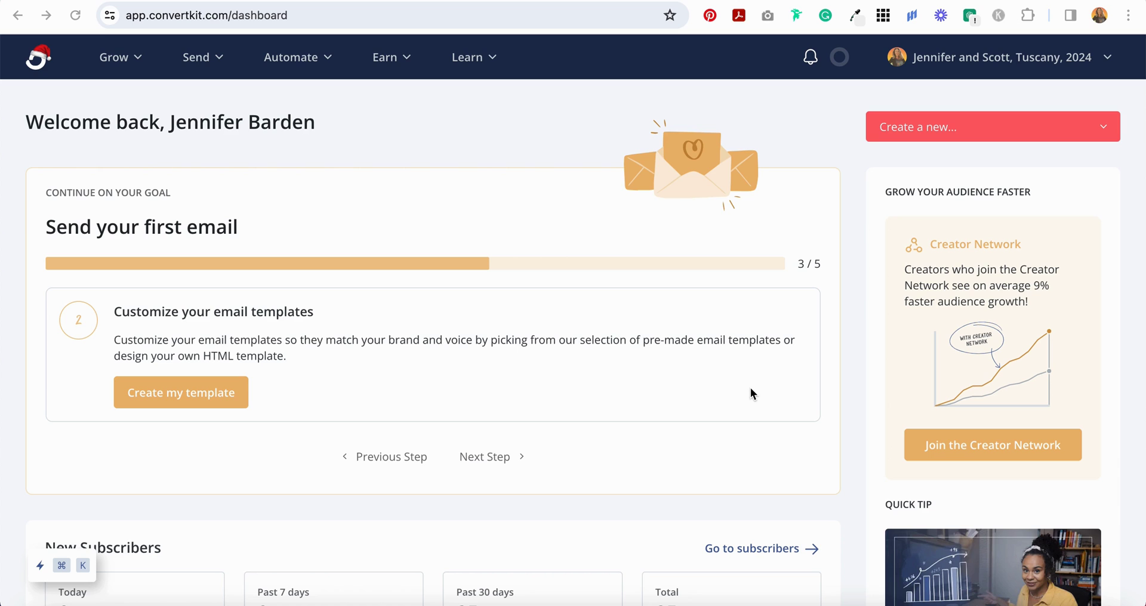
From Grow > Landing Pages & Forms, create a new Modal form using the Poplar template.
{"action": "left_click", "coordinate": [130, 62]}
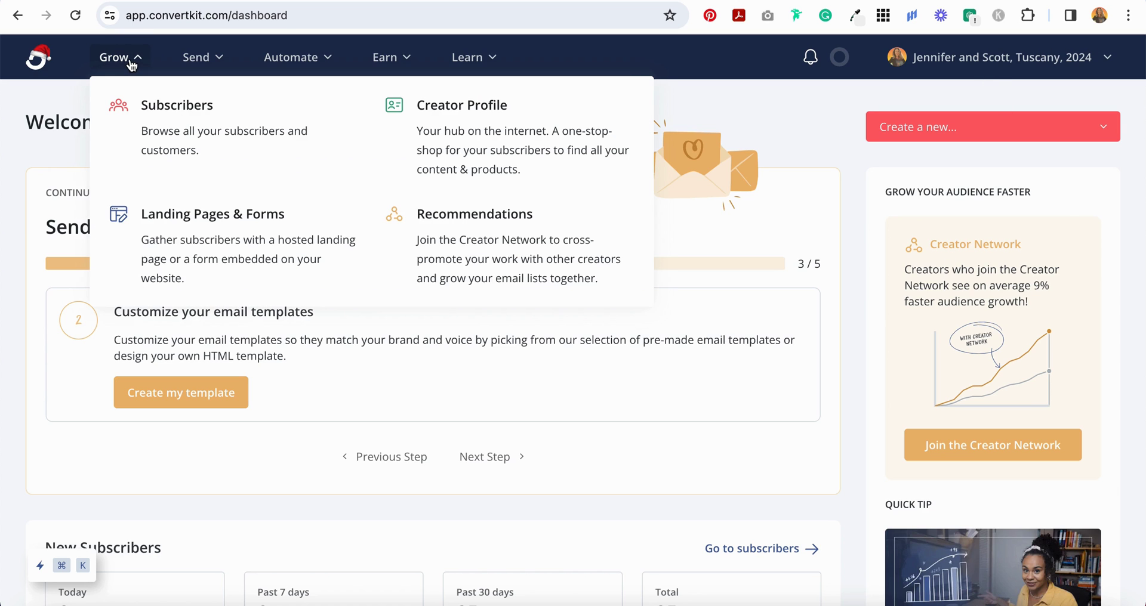
{"action": "left_click", "coordinate": [234, 220]}
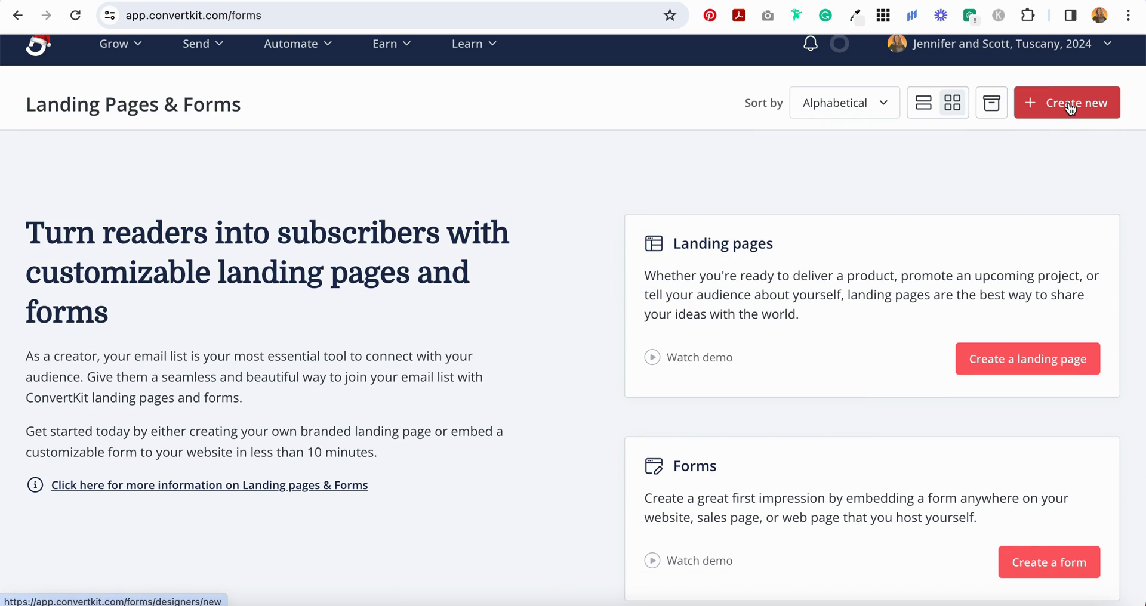
{"action": "left_click", "coordinate": [1065, 107]}
{"action": "left_click", "coordinate": [461, 216]}
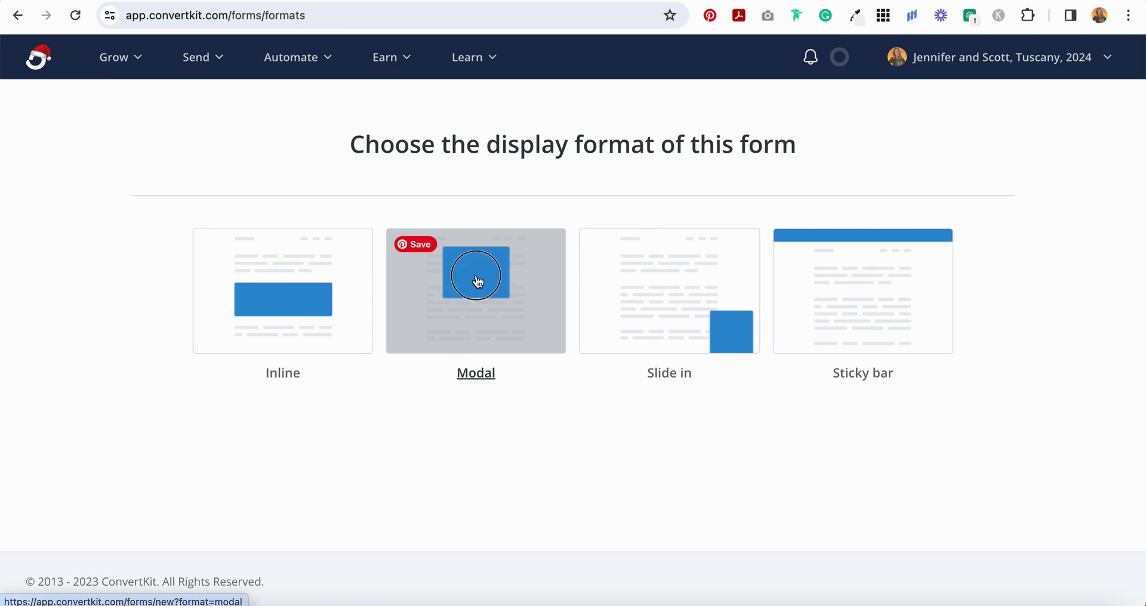
{"action": "left_click", "coordinate": [476, 276]}
{"action": "scroll", "coordinate": [451, 276], "scroll_direction": "down", "scroll_amount": 4}
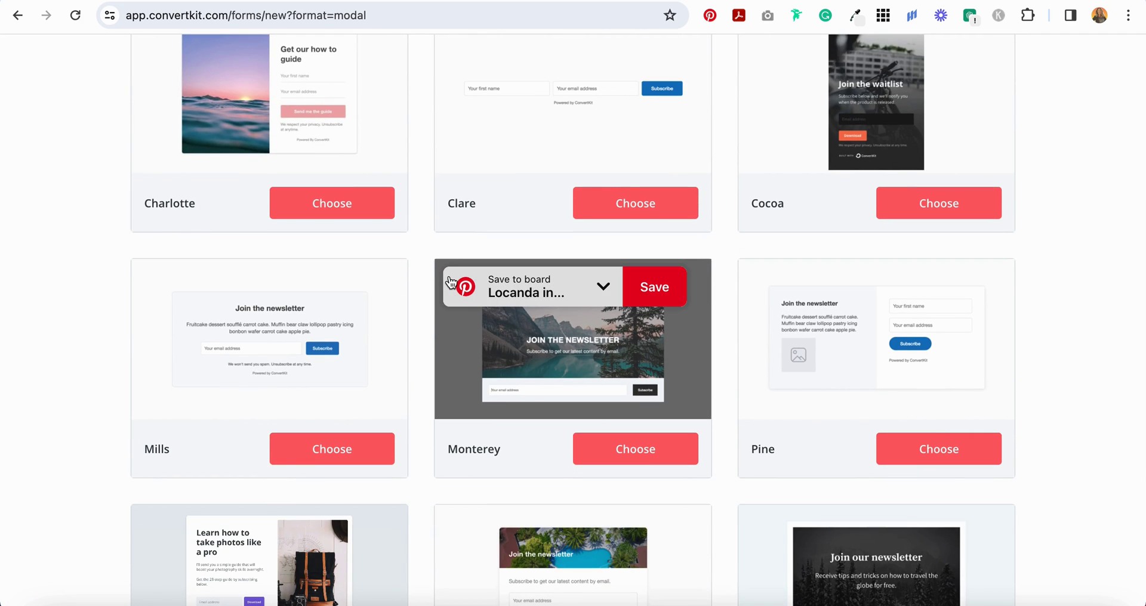
{"action": "scroll", "coordinate": [231, 464], "scroll_direction": "down", "scroll_amount": 3}
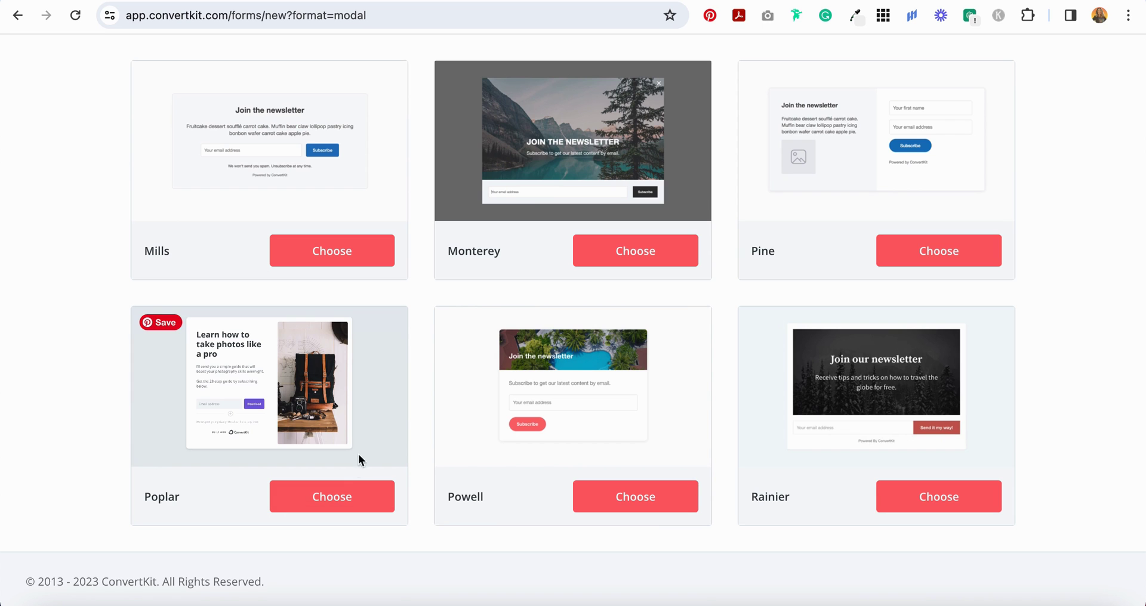
{"action": "left_click", "coordinate": [352, 495]}
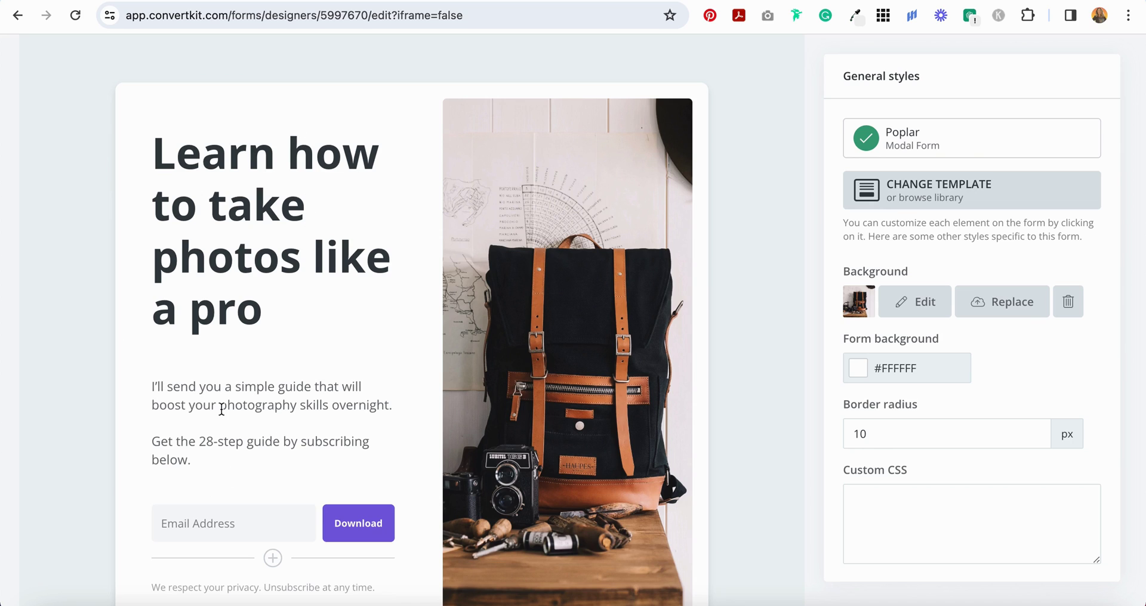
{"action": "scroll", "coordinate": [792, 434], "scroll_direction": "down", "scroll_amount": 3}
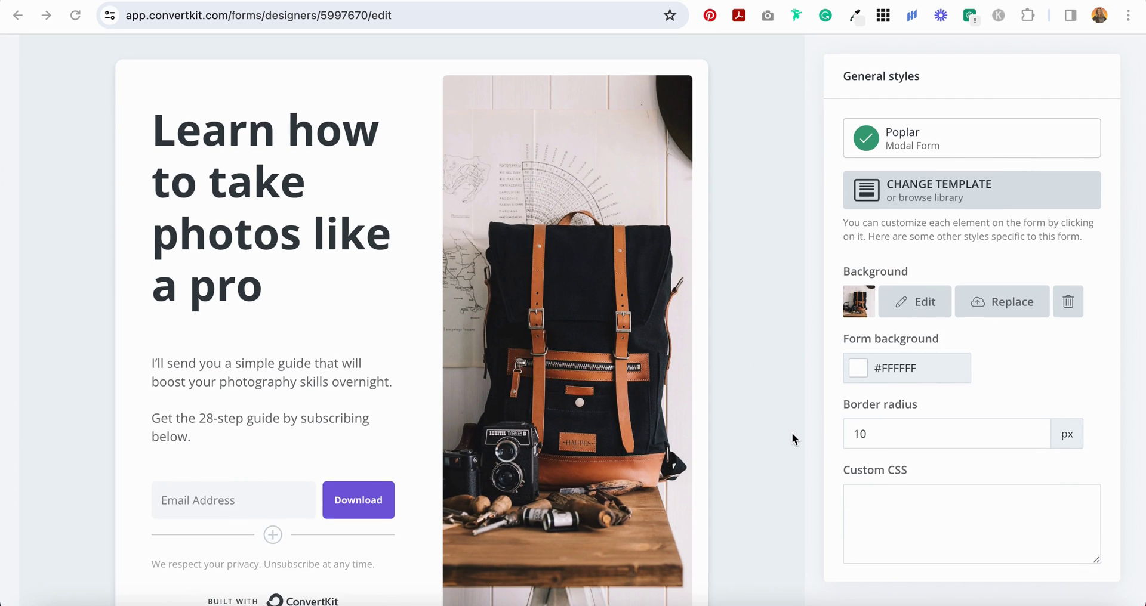
{"action": "scroll", "coordinate": [793, 432], "scroll_direction": "up", "scroll_amount": 3}
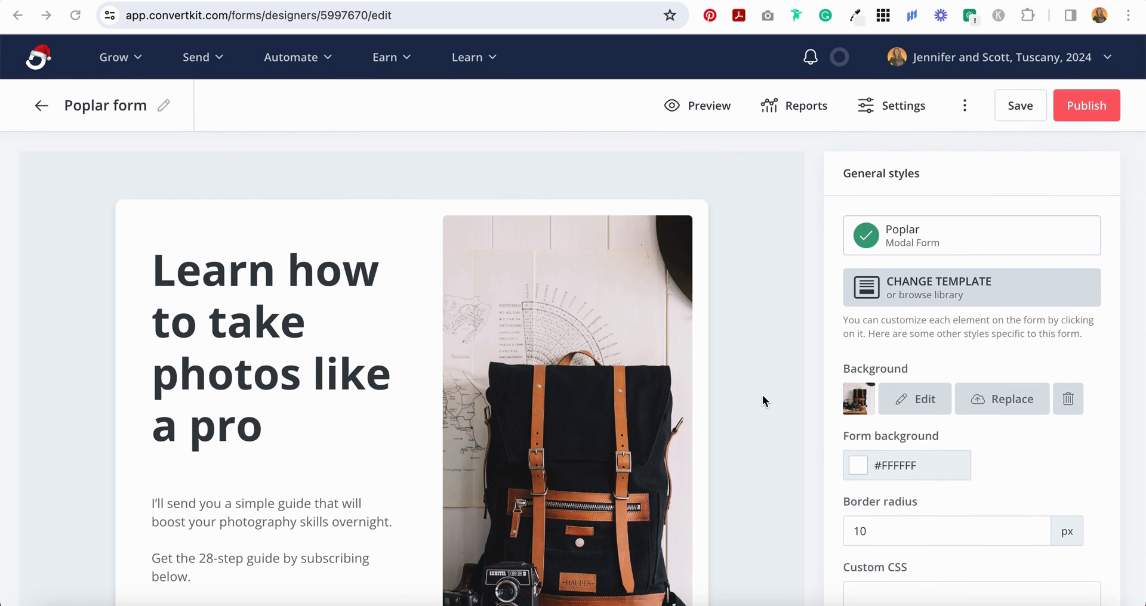
{"action": "scroll", "coordinate": [762, 400], "scroll_direction": "down", "scroll_amount": 3}
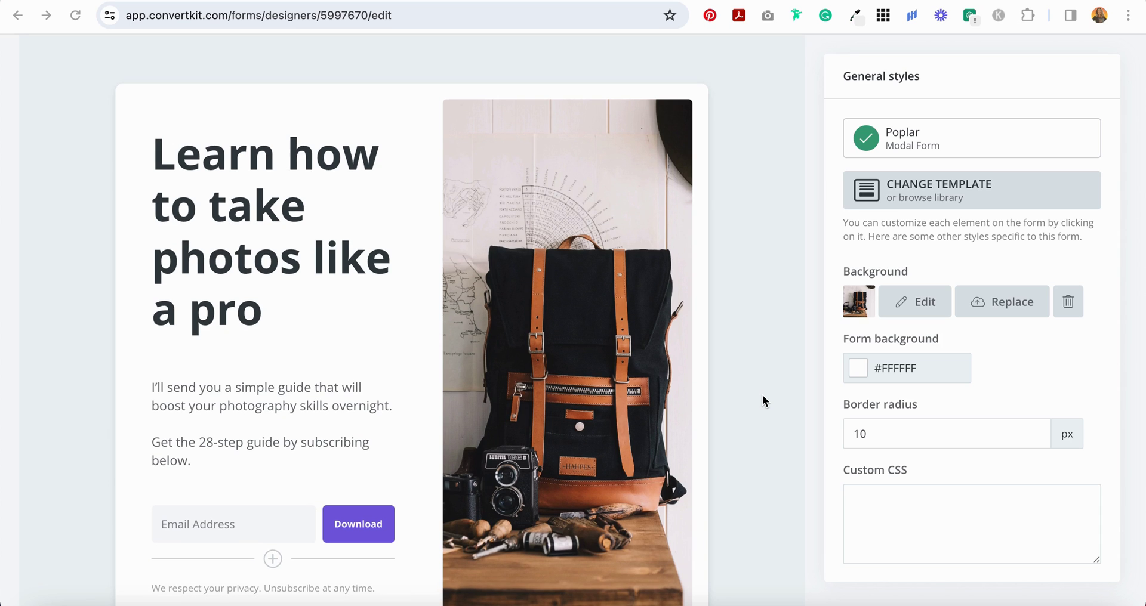
{"action": "scroll", "coordinate": [762, 395], "scroll_direction": "up", "scroll_amount": 2}
{"action": "scroll", "coordinate": [762, 395], "scroll_direction": "up", "scroll_amount": 1}
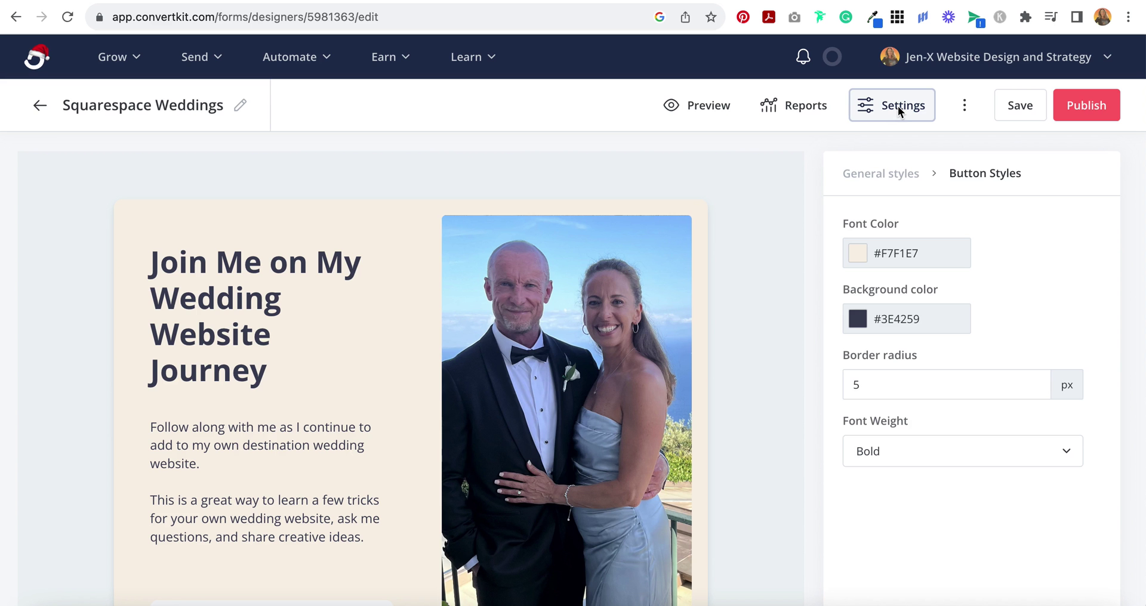
Set the form's Timing trigger to show after 99 seconds, with the Pop-up Modal note ready.
{"action": "left_click", "coordinate": [895, 107]}
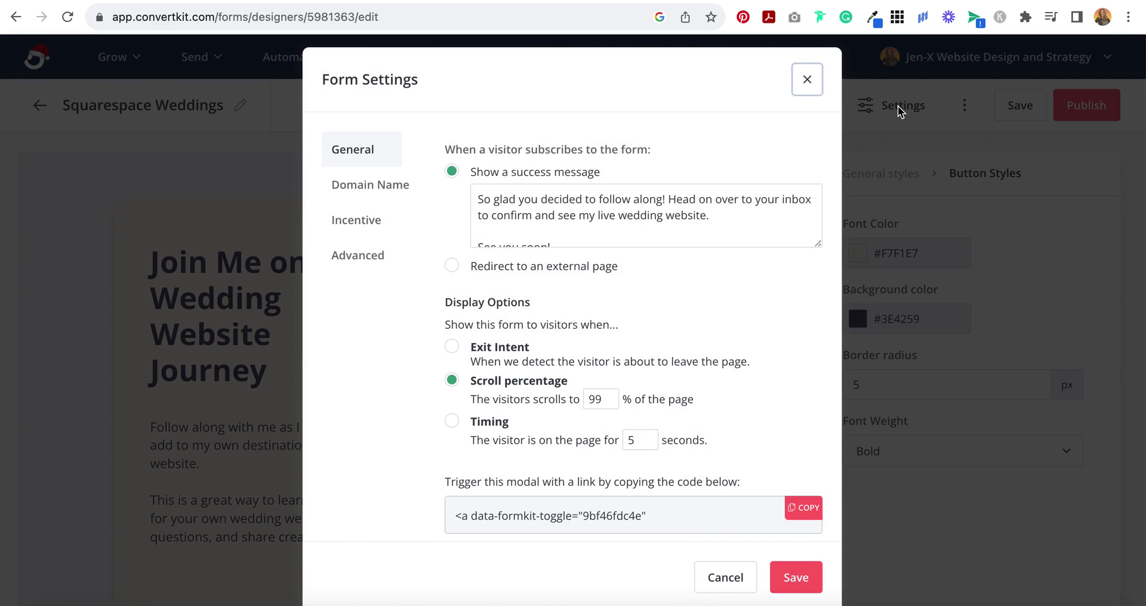
{"action": "left_click", "coordinate": [453, 425]}
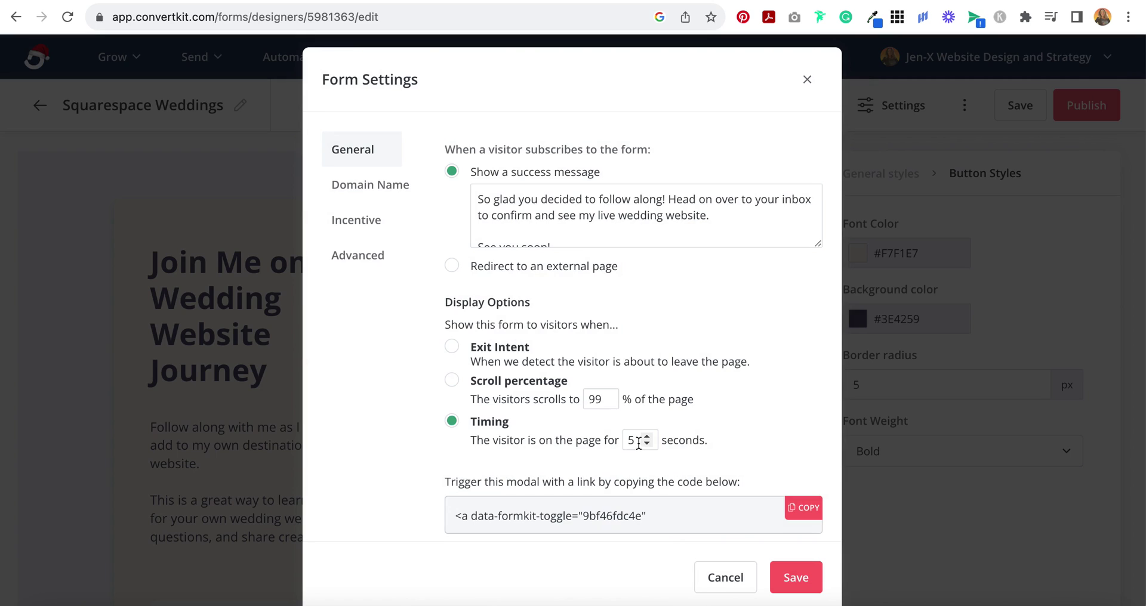
{"action": "double_click", "coordinate": [631, 441]}
{"action": "type", "text": "99"}
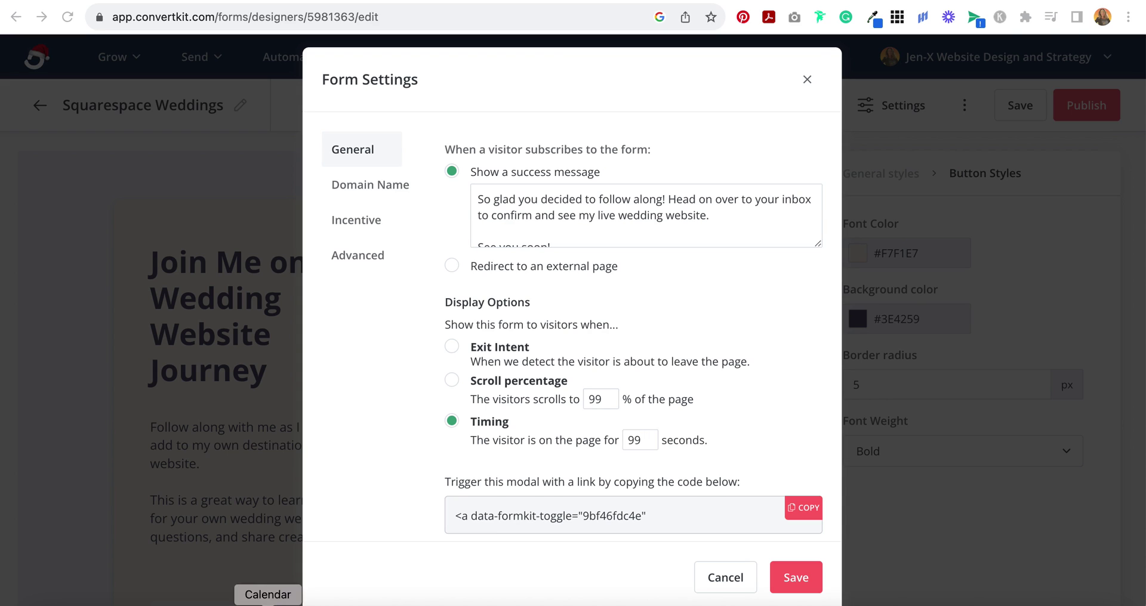
{"action": "left_click", "coordinate": [302, 600]}
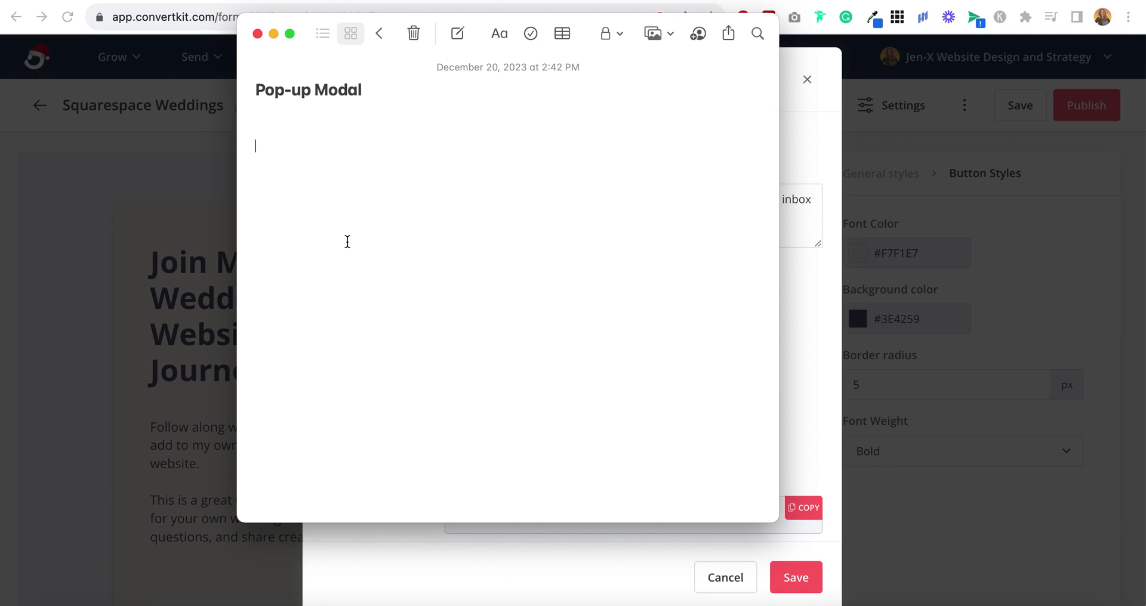
Paste the form's link-trigger code into the Pop-up Modal note and select its ck.page URL.
{"action": "left_click", "coordinate": [802, 341]}
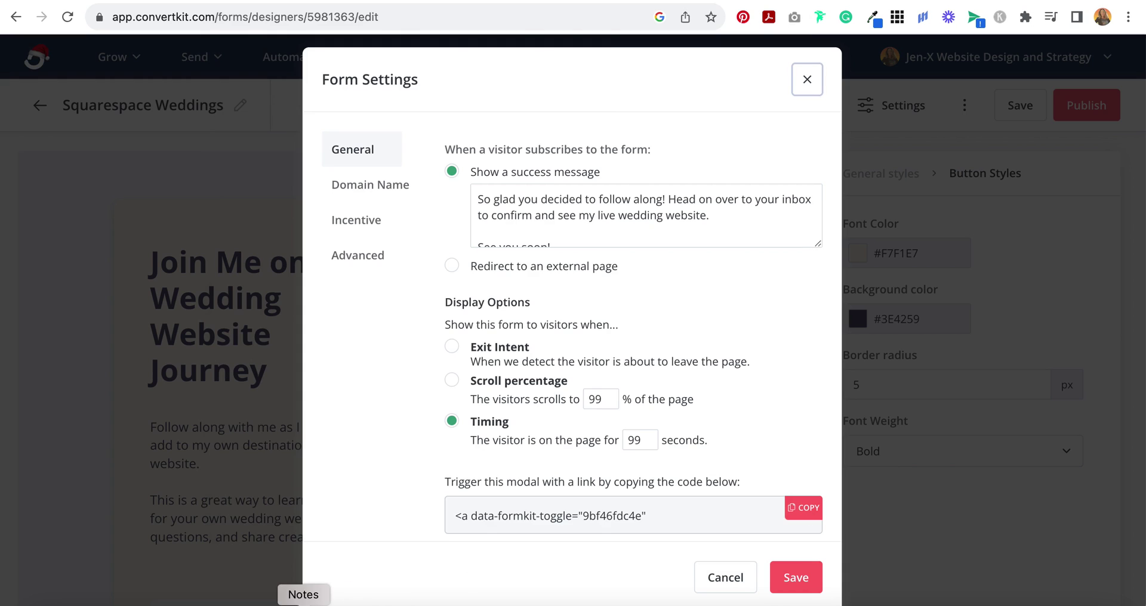
{"action": "left_click", "coordinate": [305, 601]}
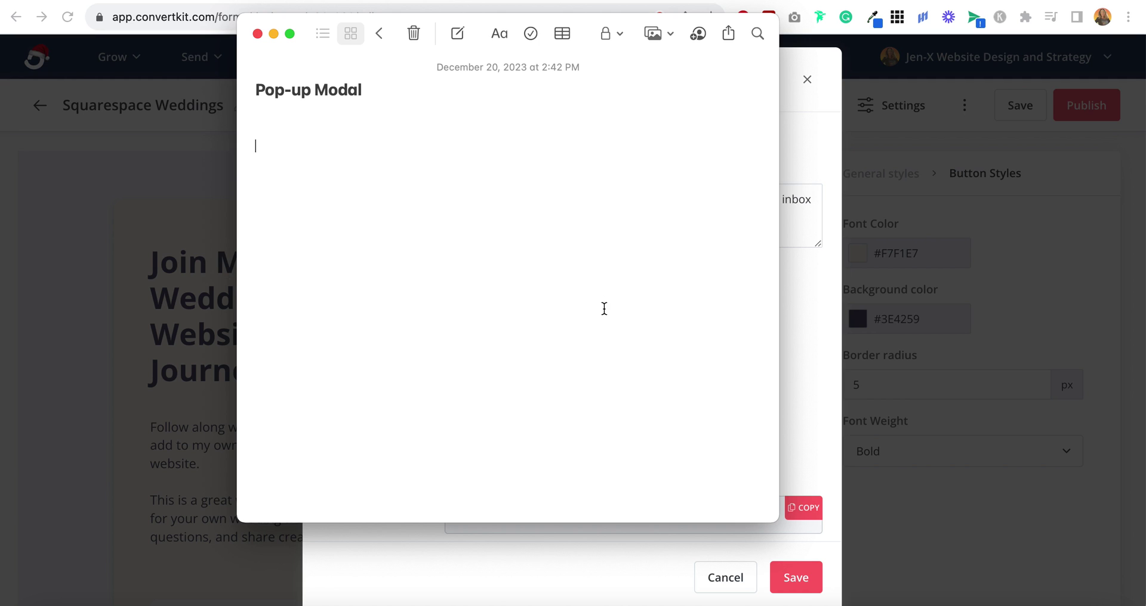
{"action": "left_click", "coordinate": [833, 383]}
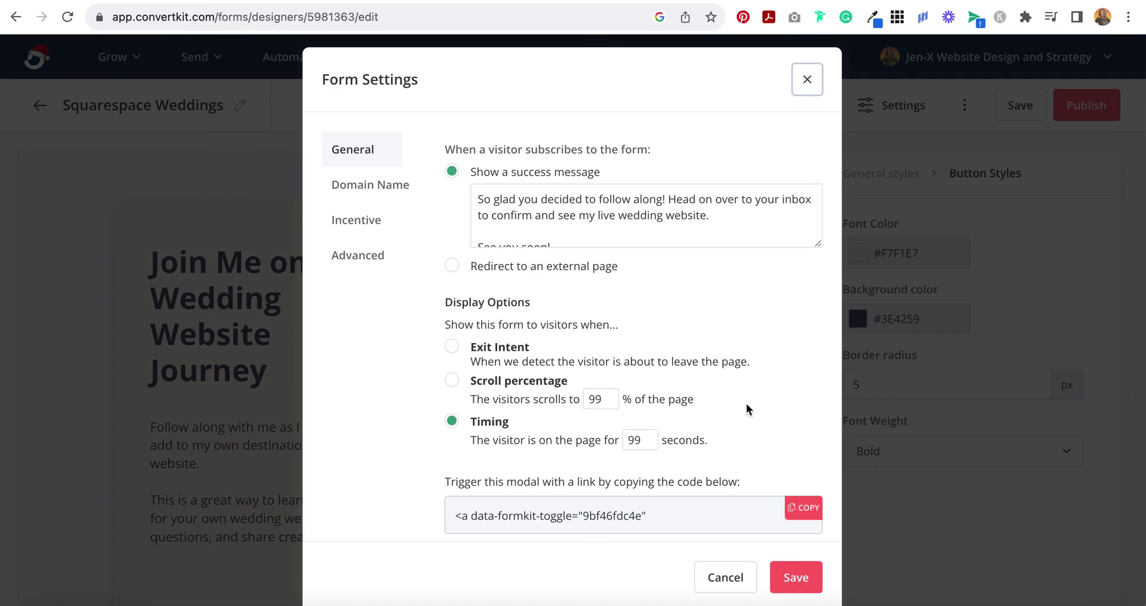
{"action": "left_click", "coordinate": [795, 514]}
{"action": "key", "text": "super+Tab"}
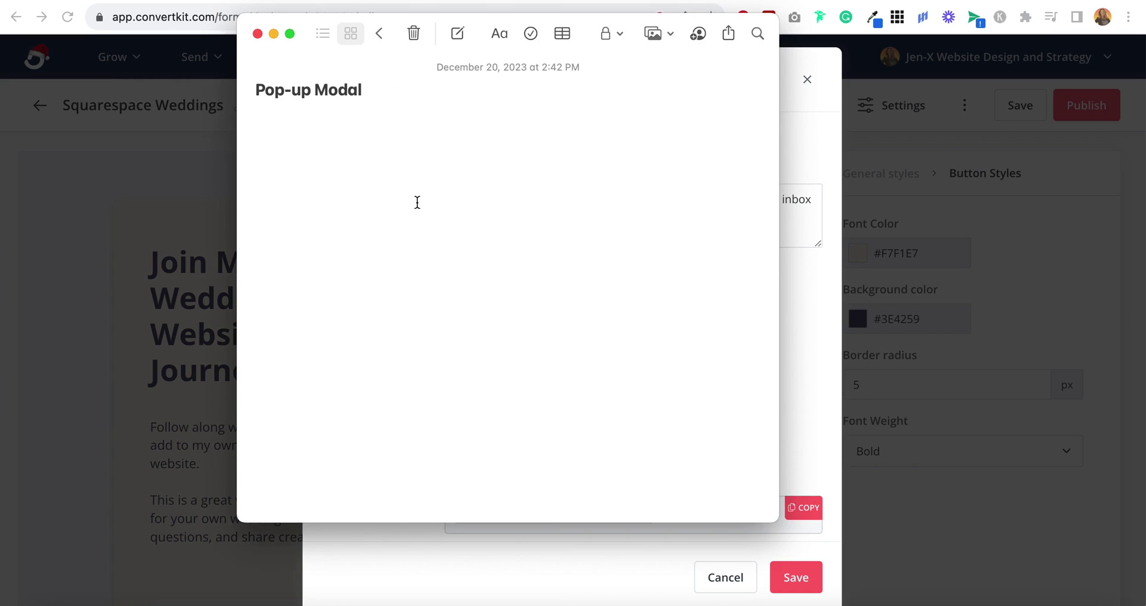
{"action": "key", "text": "super+v"}
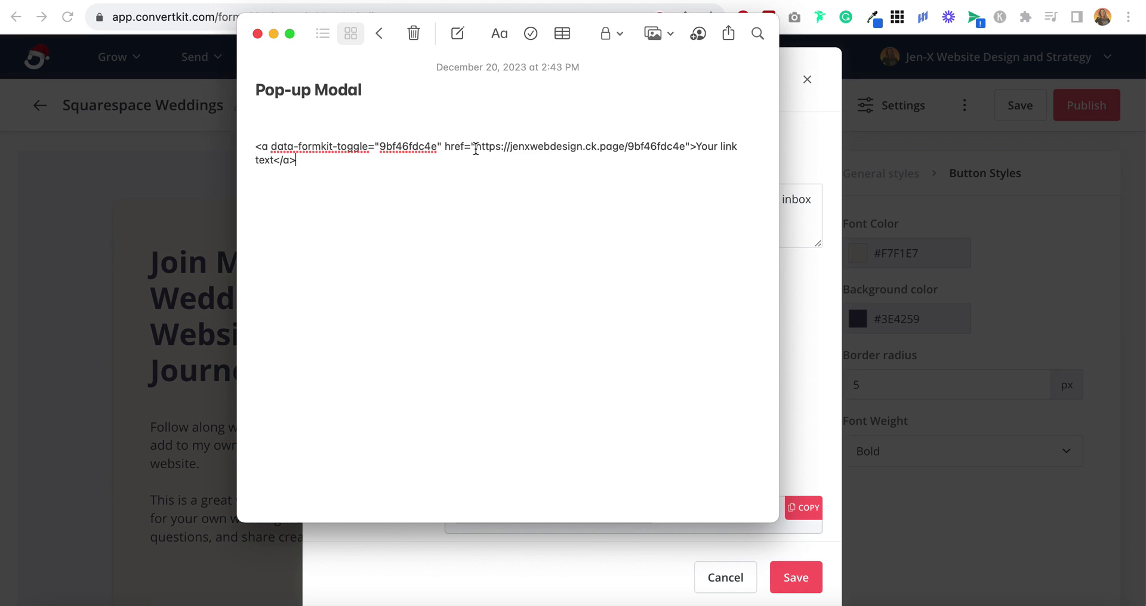
{"action": "left_click_drag", "start_coordinate": [475, 147], "coordinate": [690, 148]}
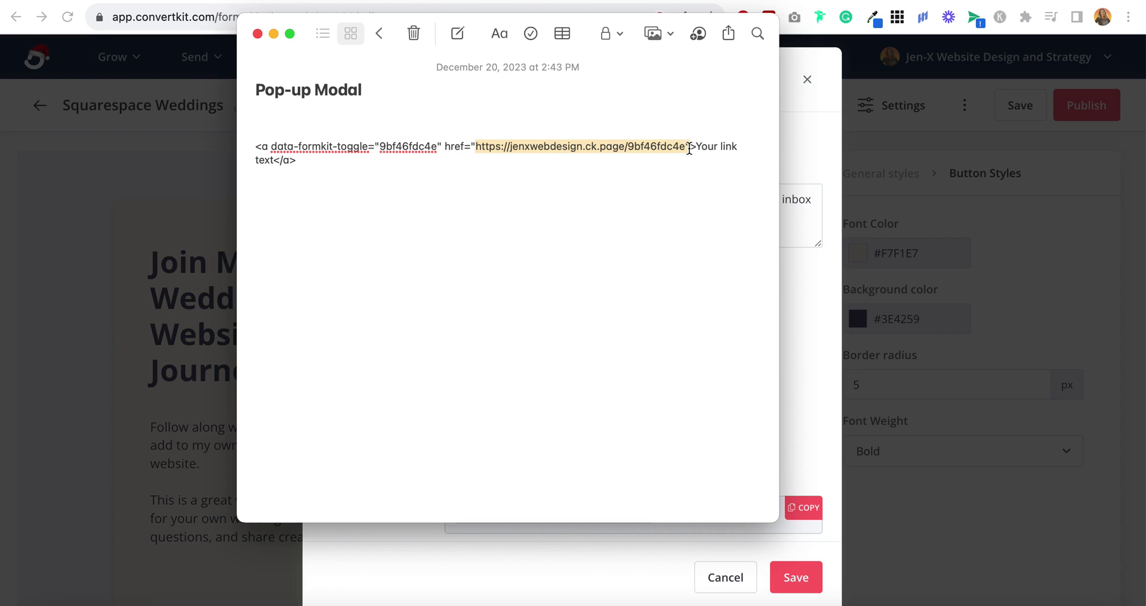
Write a note line joining the ck.page URL with the data-formkit-toggle attribute, and copy it.
{"action": "key", "text": "super+Down"}
{"action": "key", "text": "super+v"}
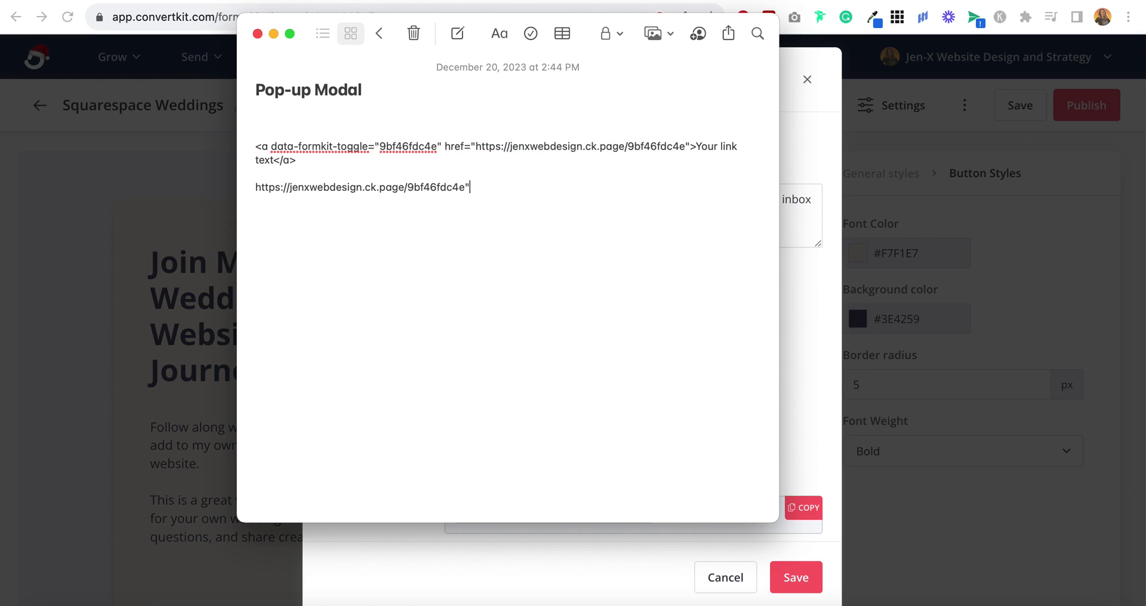
{"action": "left_click", "coordinate": [270, 147]}
{"action": "left_click", "coordinate": [270, 147]}
{"action": "left_click_drag", "start_coordinate": [270, 146], "coordinate": [432, 150]}
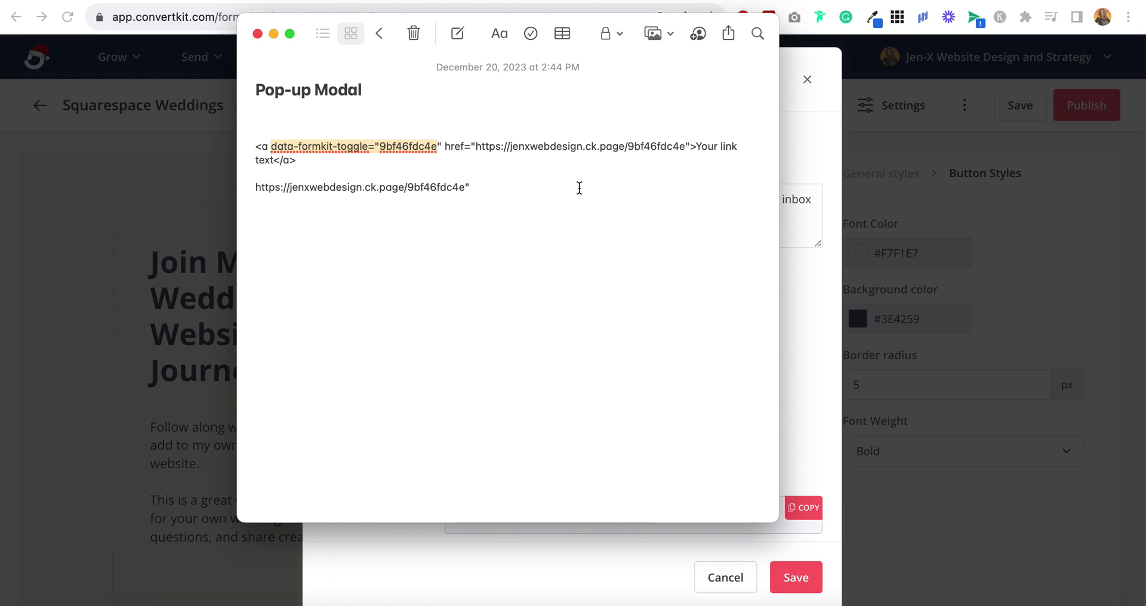
{"action": "left_click", "coordinate": [488, 187]}
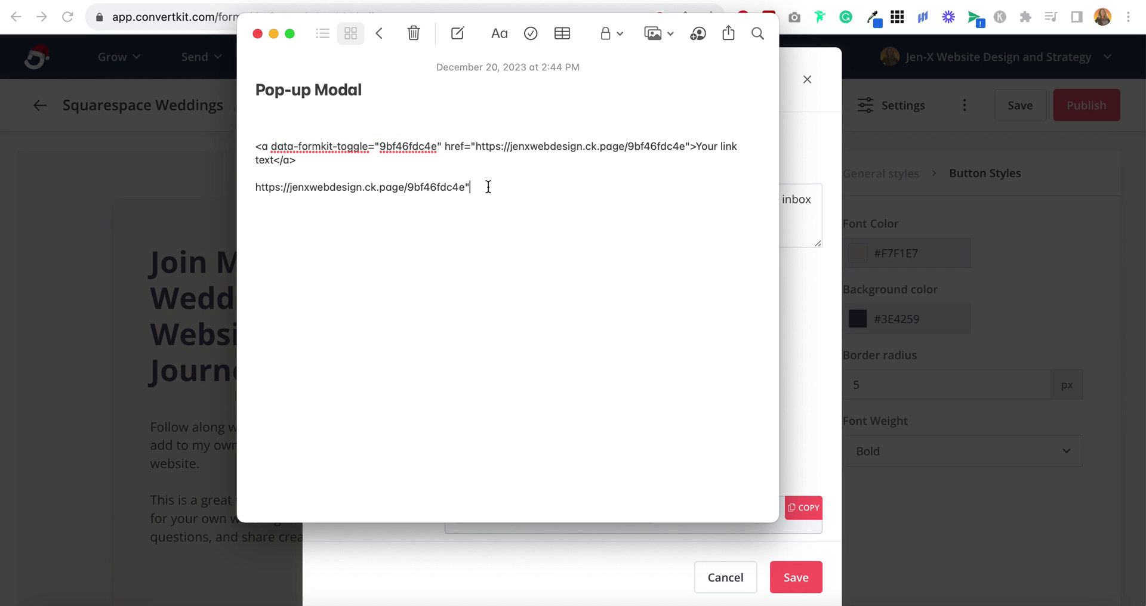
{"action": "key", "text": "super+v"}
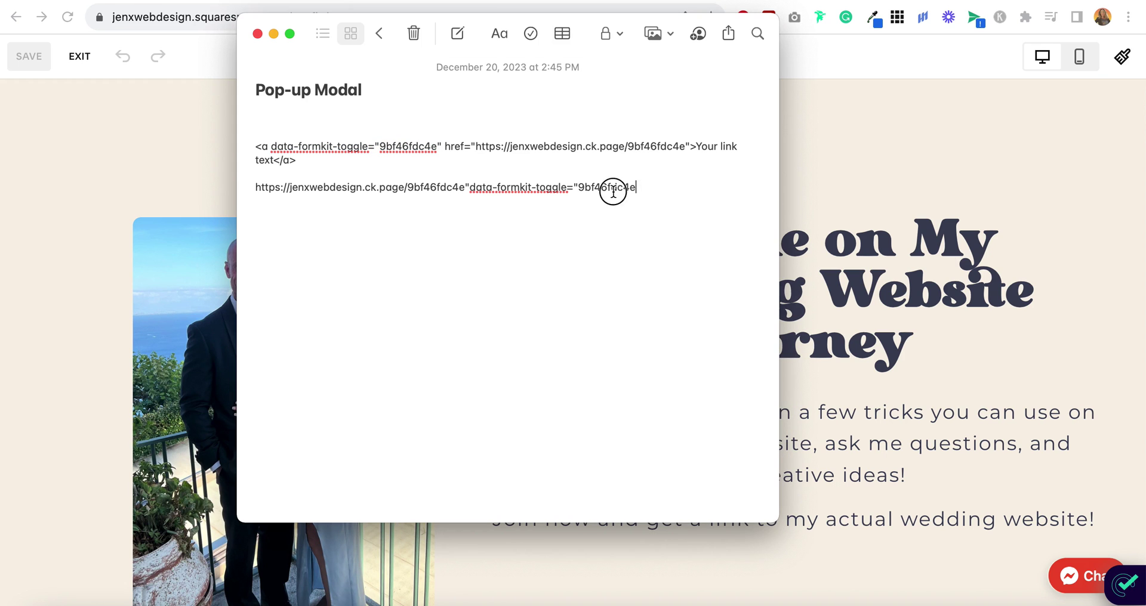
{"action": "left_click_drag", "start_coordinate": [634, 189], "coordinate": [254, 189]}
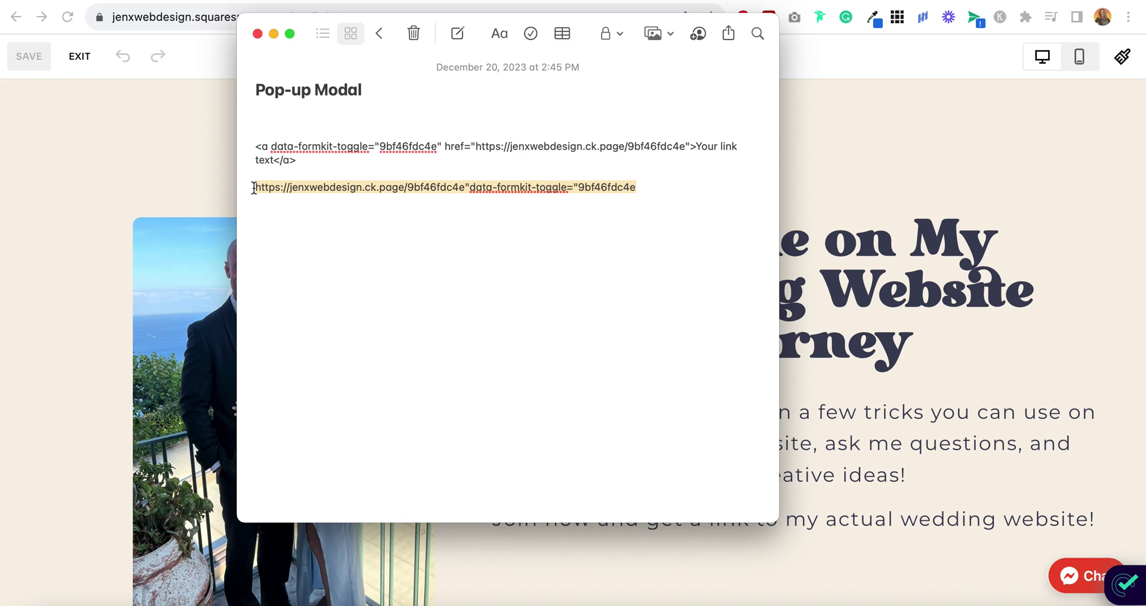
{"action": "left_click", "coordinate": [797, 221]}
{"action": "scroll", "coordinate": [770, 255], "scroll_direction": "down", "scroll_amount": 5}
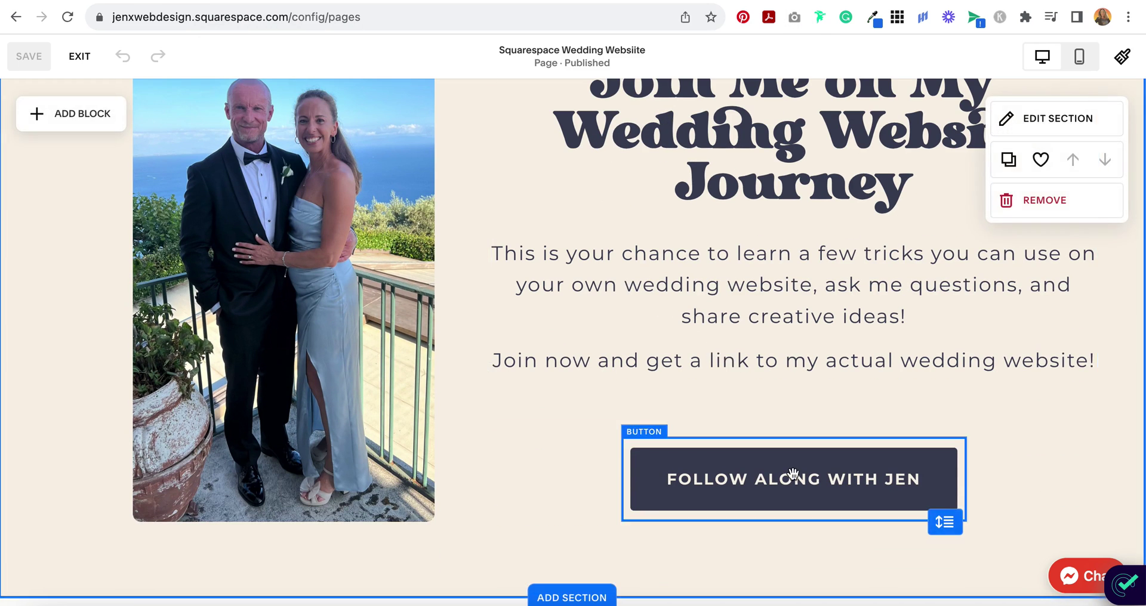
Link the Follow Along With Jen button to the ConvertKit form URL and save the page.
{"action": "left_click", "coordinate": [793, 474]}
{"action": "left_click", "coordinate": [634, 405]}
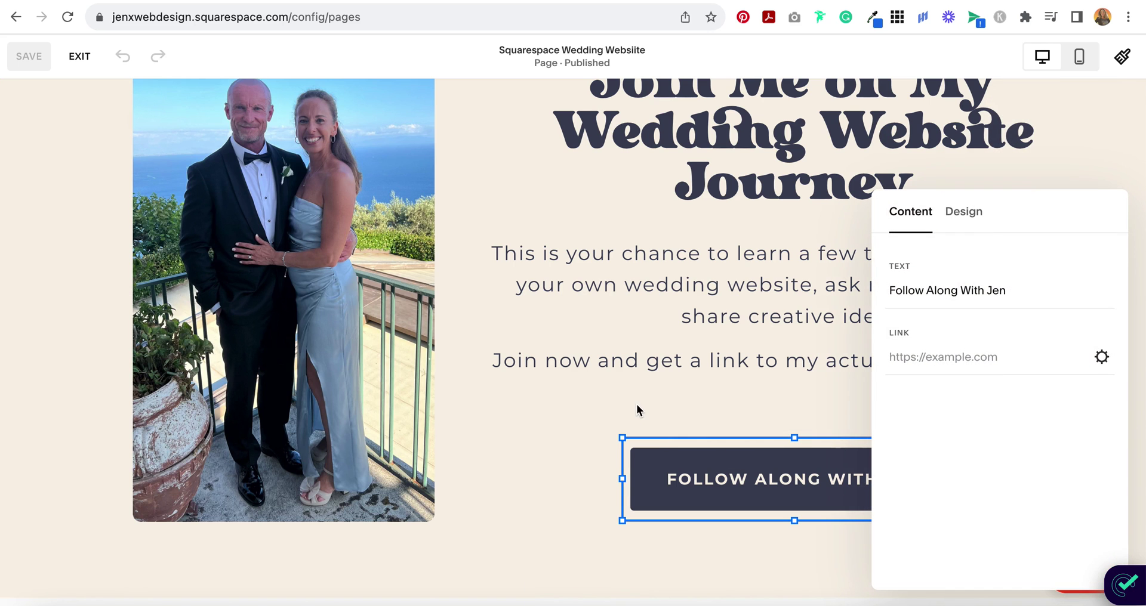
{"action": "left_click", "coordinate": [912, 367]}
{"action": "key", "text": "ctrl+v"}
{"action": "left_click", "coordinate": [1102, 358]}
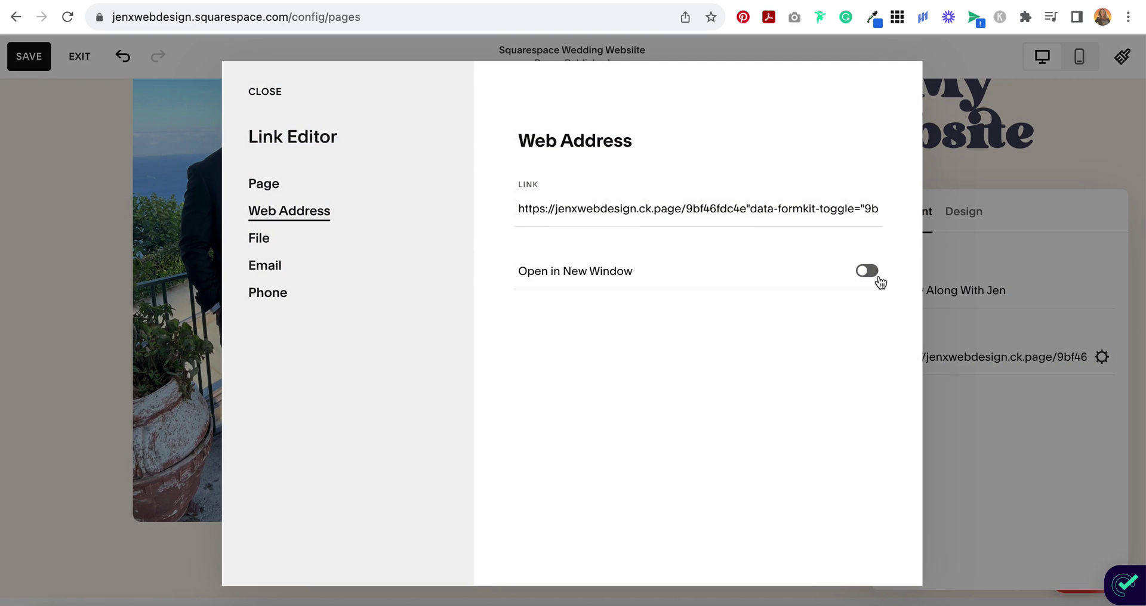
{"action": "left_click", "coordinate": [268, 94]}
{"action": "left_click", "coordinate": [24, 58]}
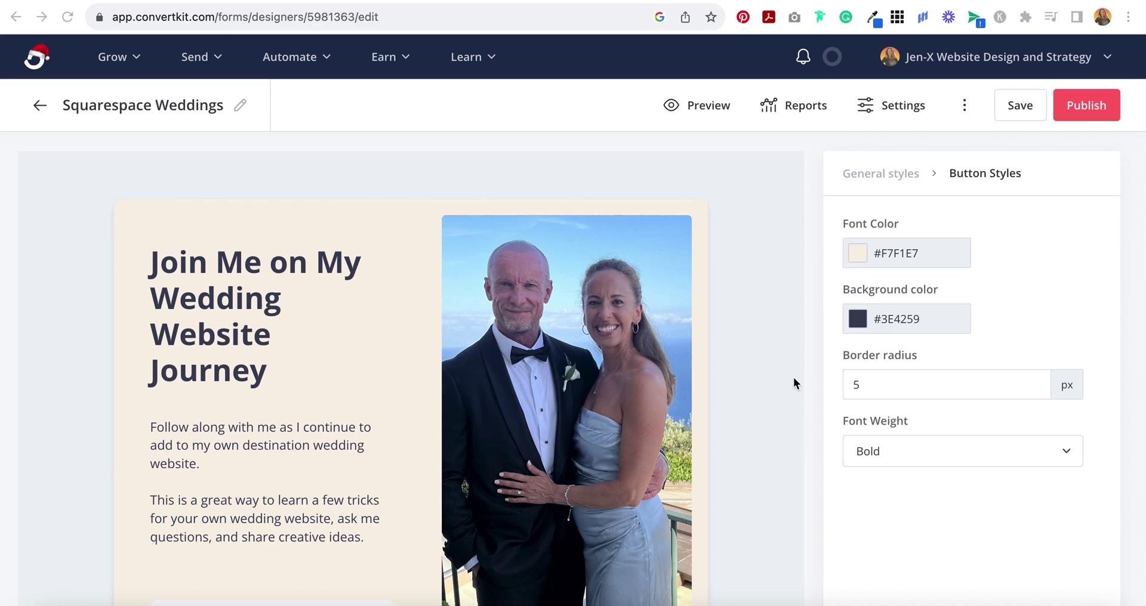
{"action": "left_click", "coordinate": [1087, 118]}
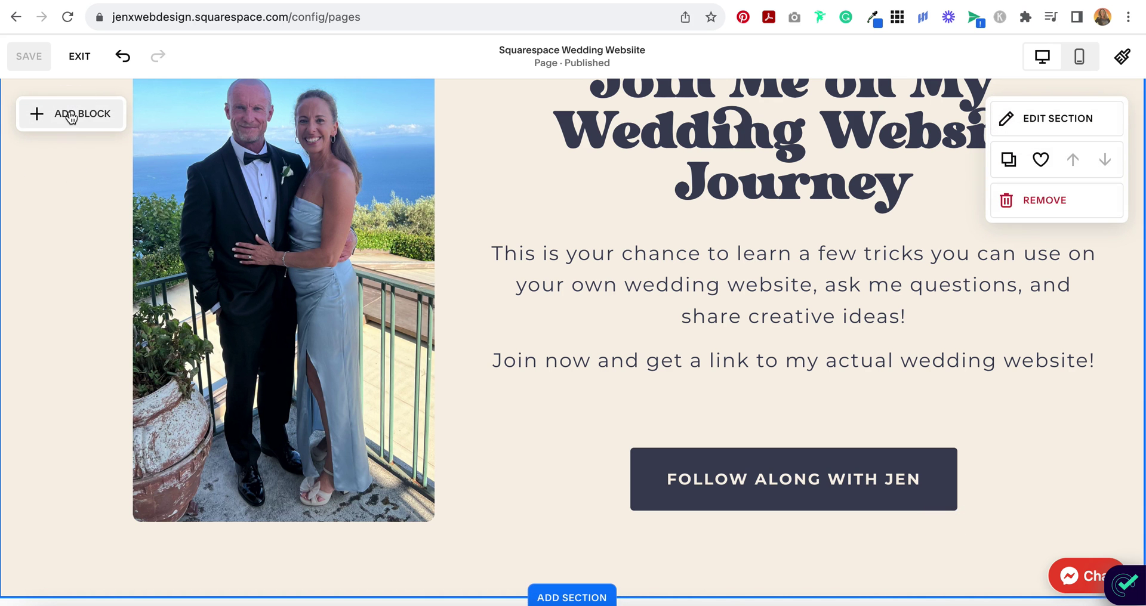
Add a Code block holding the ConvertKit embed script, place it over the photo, and save.
{"action": "left_click", "coordinate": [70, 114]}
{"action": "left_click", "coordinate": [87, 555]}
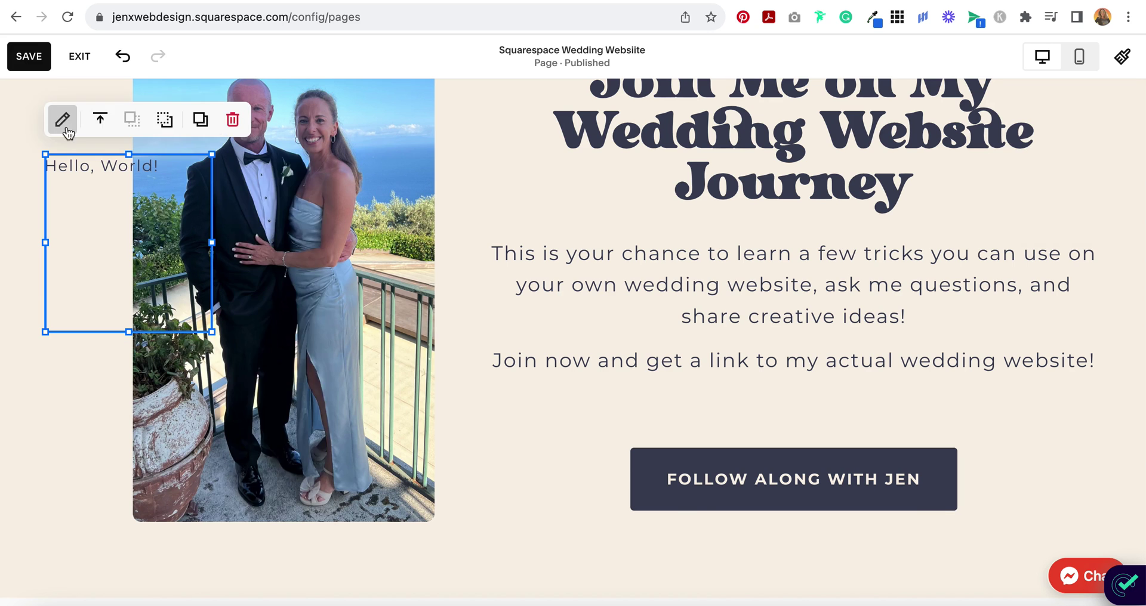
{"action": "left_click", "coordinate": [61, 120]}
{"action": "left_click_drag", "start_coordinate": [425, 249], "coordinate": [262, 249]}
{"action": "key", "text": "super+v"}
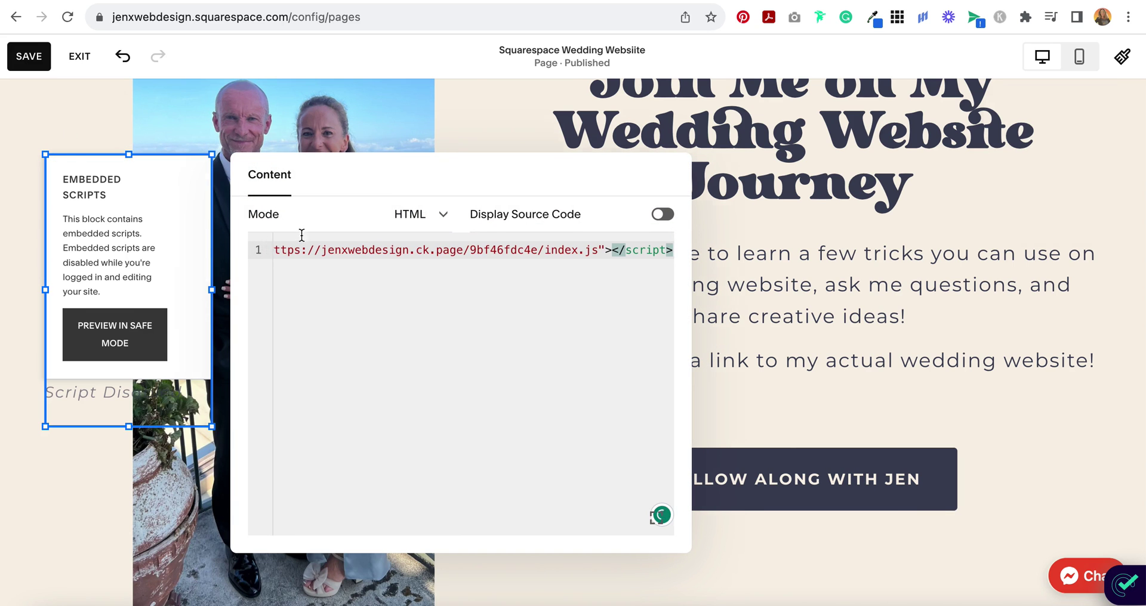
{"action": "left_click_drag", "start_coordinate": [162, 298], "coordinate": [295, 302]}
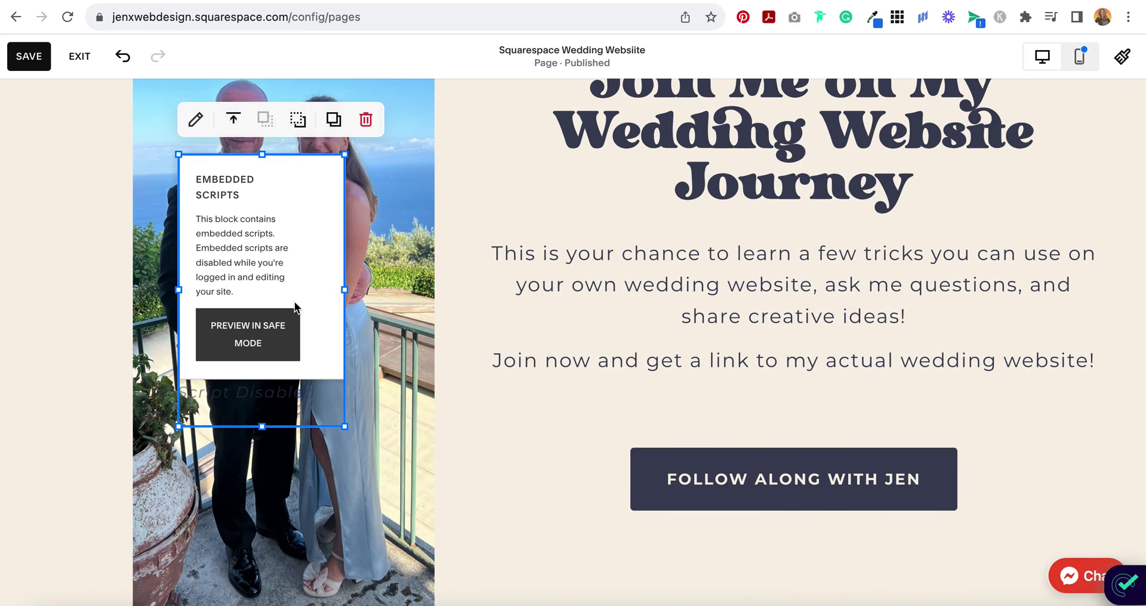
{"action": "scroll", "coordinate": [464, 451], "scroll_direction": "down", "scroll_amount": 3}
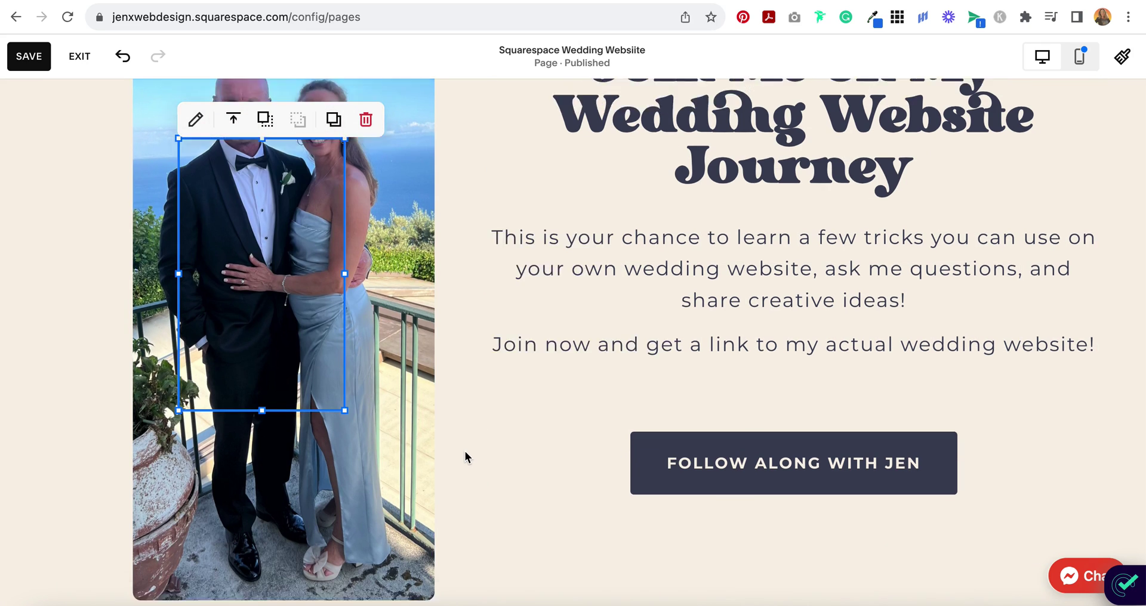
{"action": "scroll", "coordinate": [464, 451], "scroll_direction": "up", "scroll_amount": 4}
{"action": "left_click", "coordinate": [39, 60]}
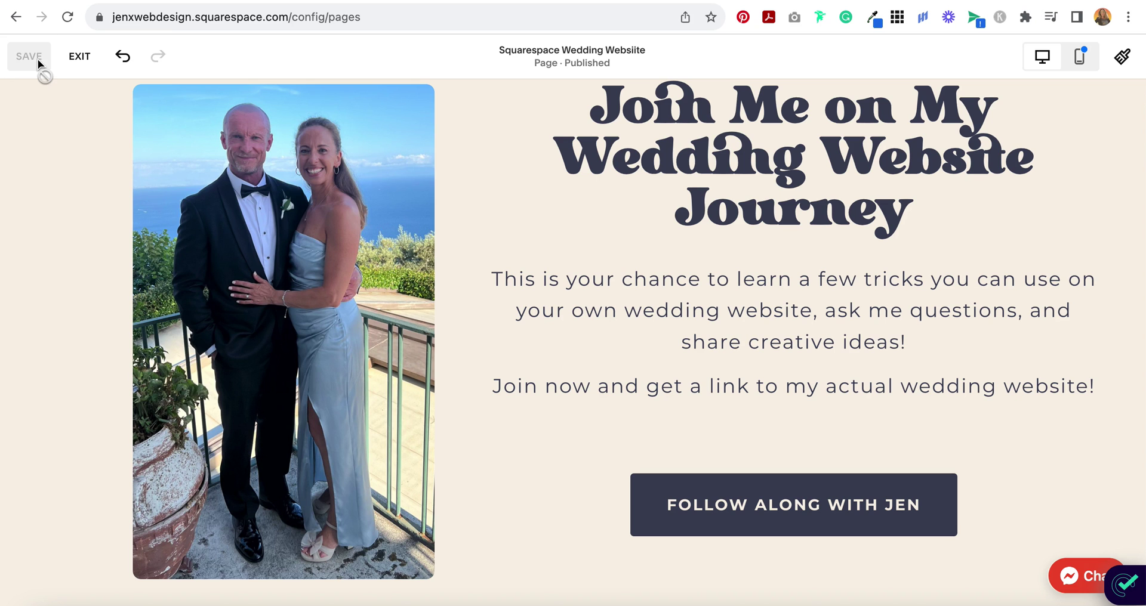
On the live page, confirm the Follow Along With Jen button opens the pop-up.
{"action": "left_click", "coordinate": [81, 57]}
{"action": "scroll", "coordinate": [500, 248], "scroll_direction": "down", "scroll_amount": 2}
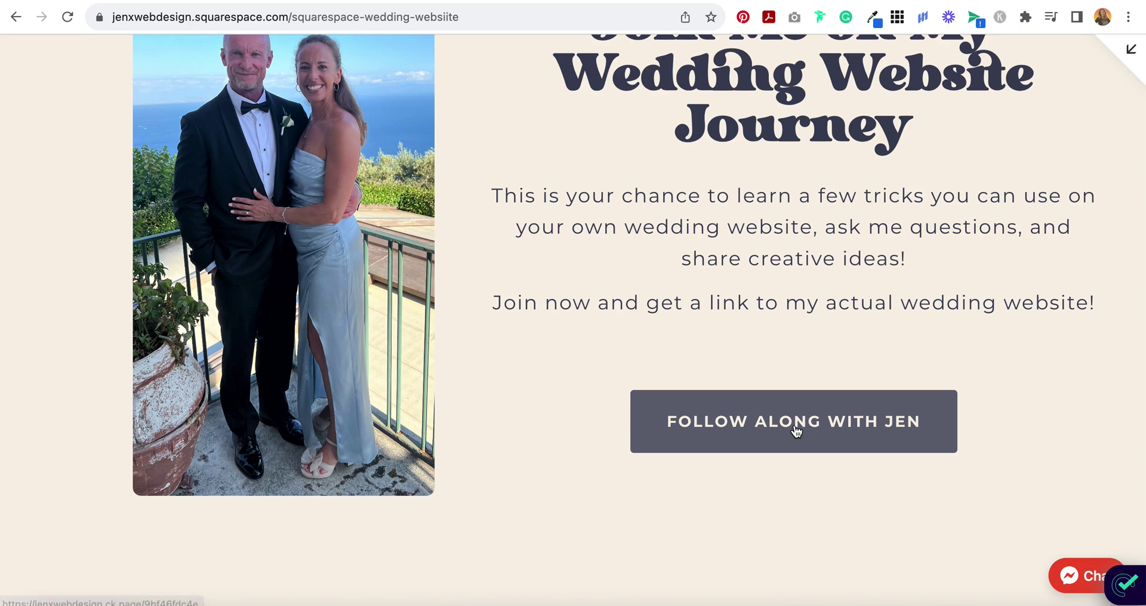
{"action": "left_click", "coordinate": [795, 431]}
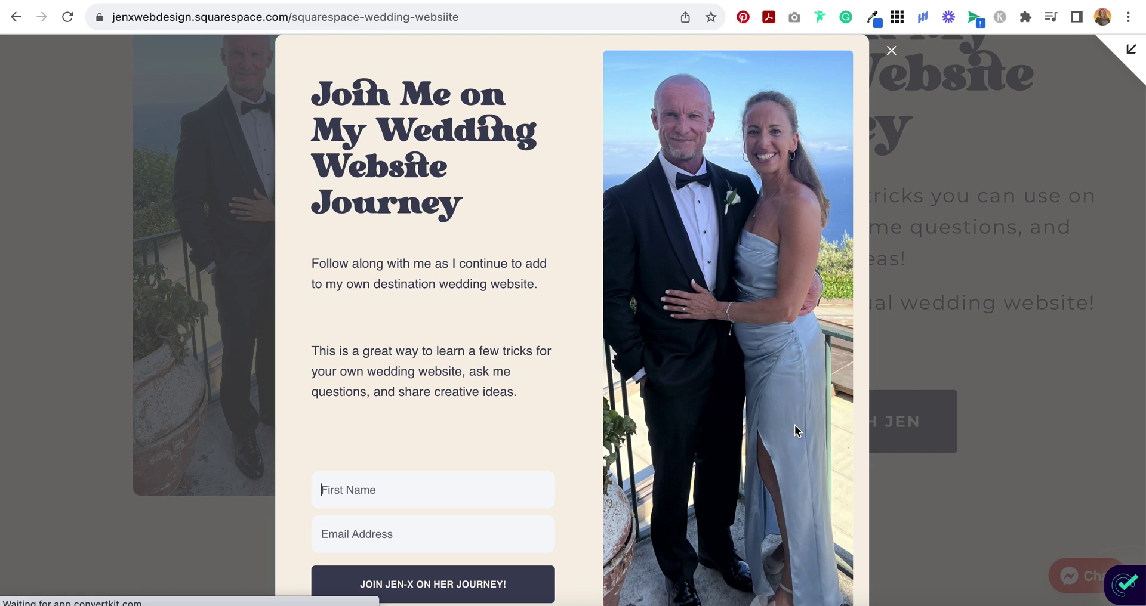
{"action": "left_click", "coordinate": [1130, 54]}
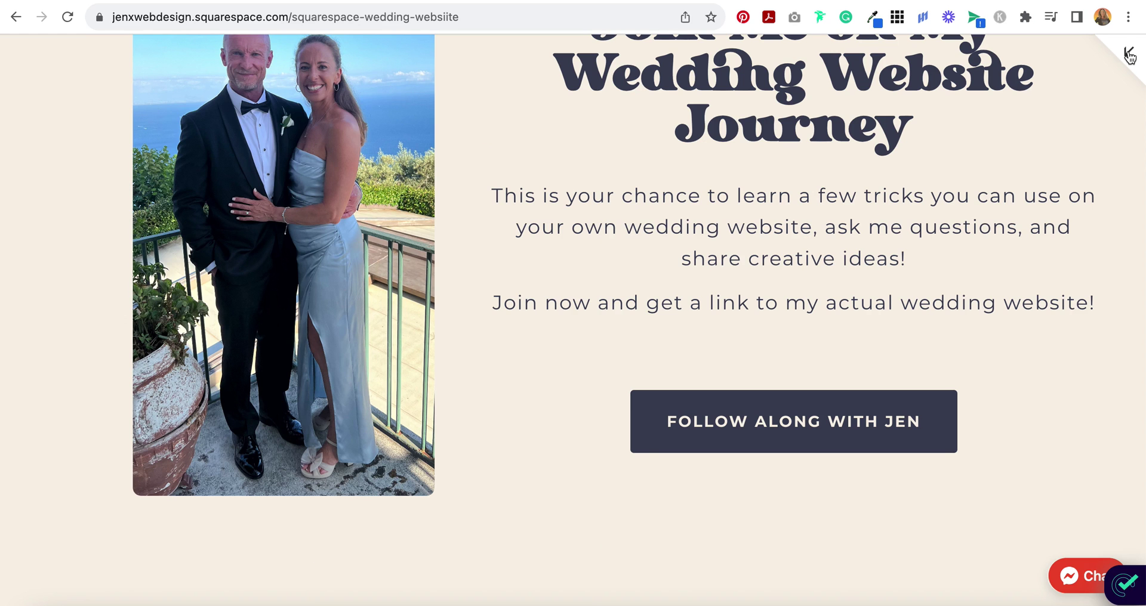
Test the Follow Along With Jen pop-up again in the mobile-width preview.
{"action": "left_click", "coordinate": [1130, 53]}
{"action": "scroll", "coordinate": [622, 334], "scroll_direction": "down", "scroll_amount": 4}
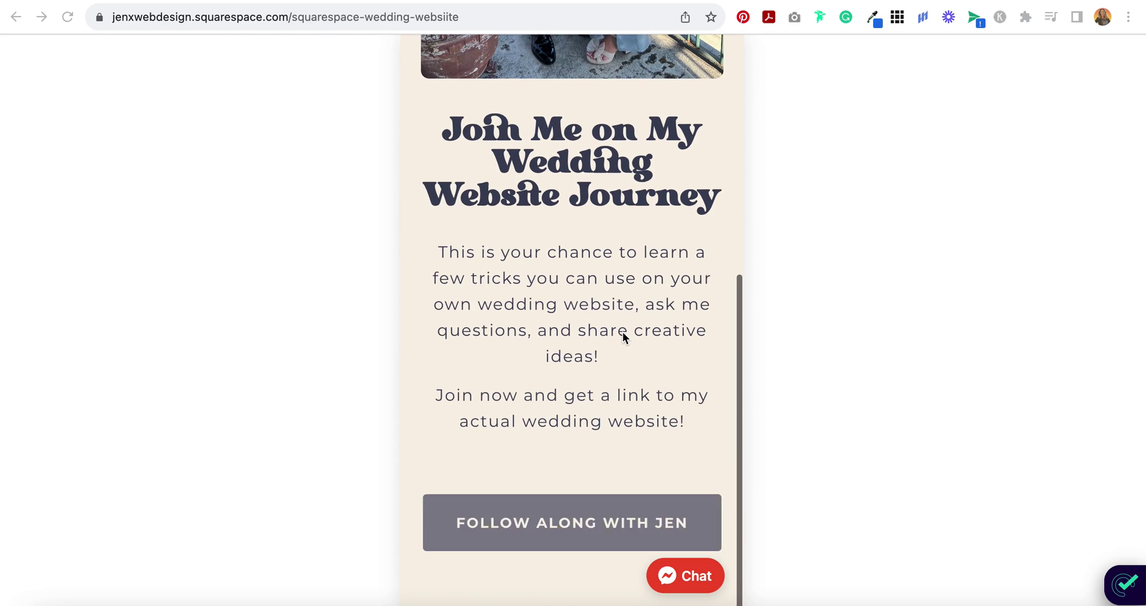
{"action": "left_click", "coordinate": [572, 523]}
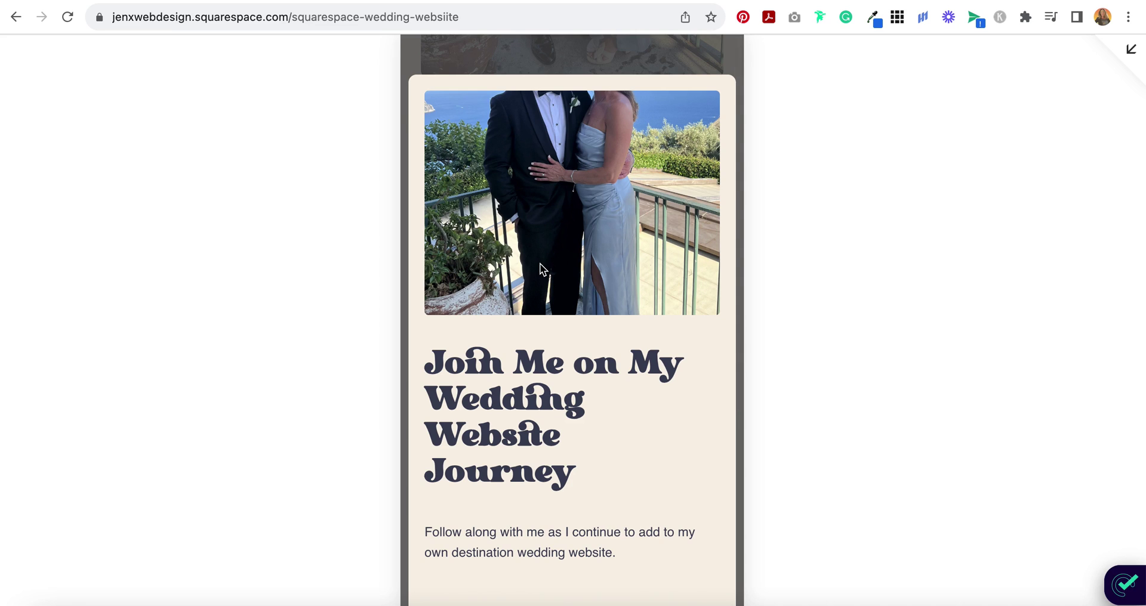
{"action": "key", "text": "Escape"}
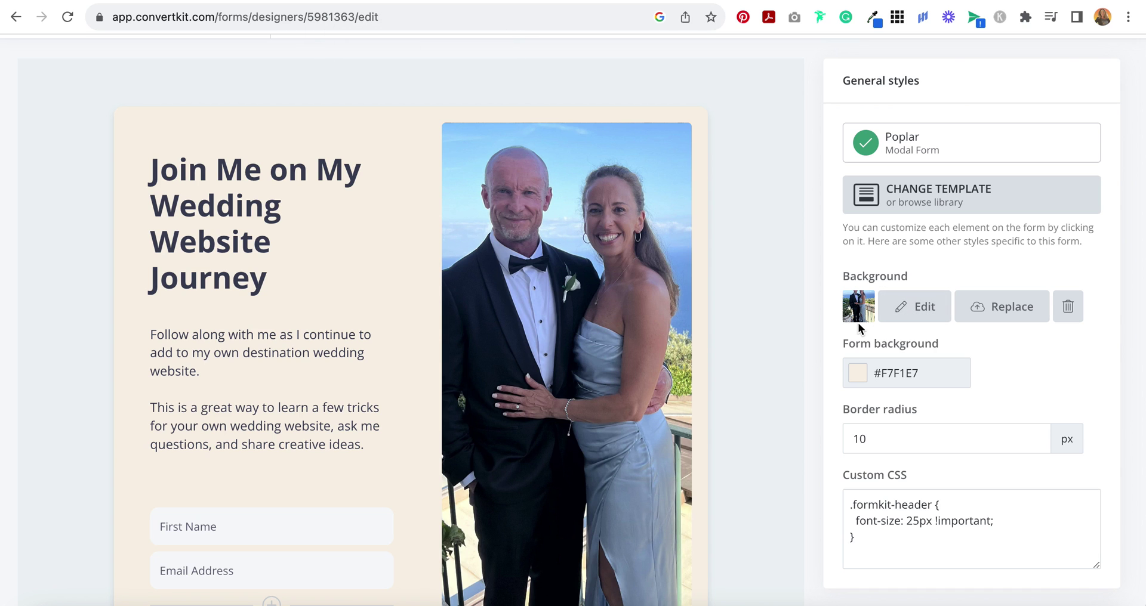
Save the Squarespace Weddings form with its background crop unchanged and copy its JavaScript embed code.
{"action": "scroll", "coordinate": [598, 314], "scroll_direction": "down", "scroll_amount": 5}
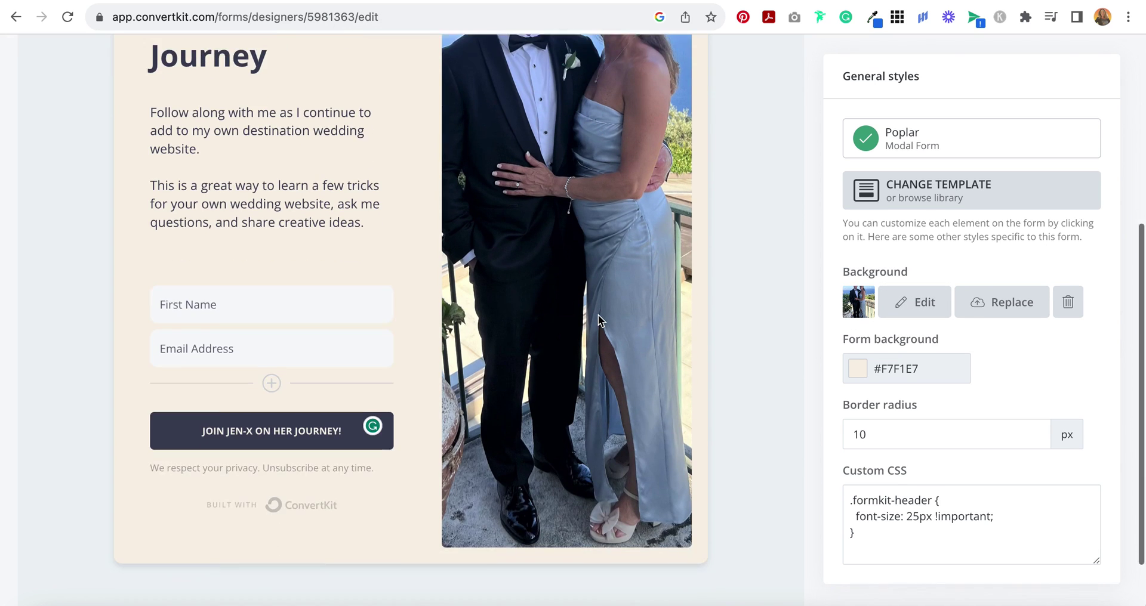
{"action": "scroll", "coordinate": [588, 336], "scroll_direction": "up", "scroll_amount": 6}
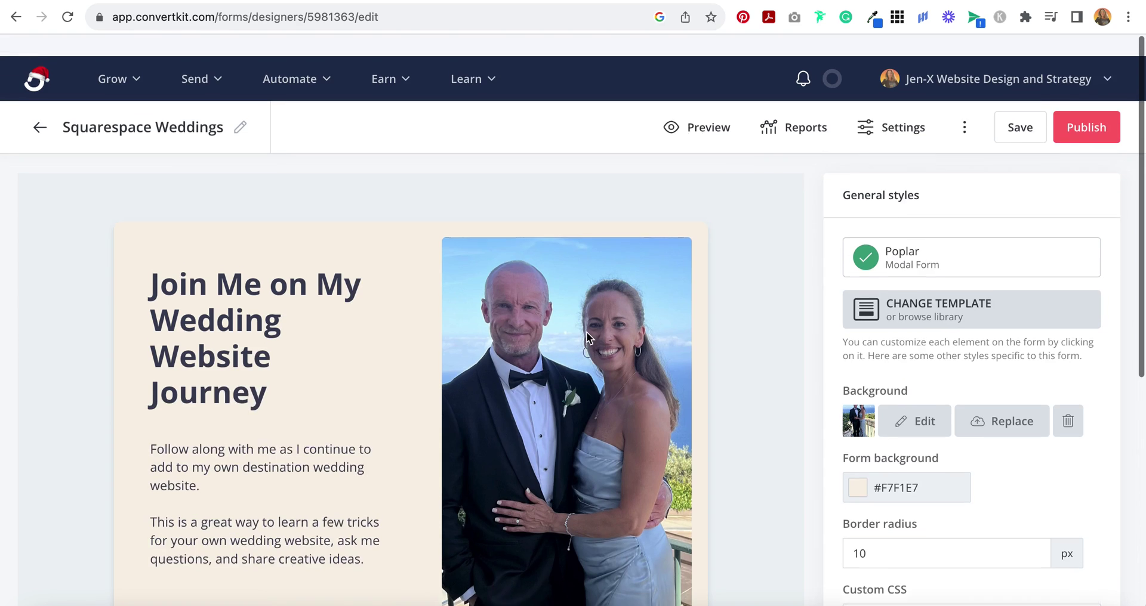
{"action": "scroll", "coordinate": [586, 331], "scroll_direction": "down", "scroll_amount": 2}
{"action": "left_click", "coordinate": [914, 324]}
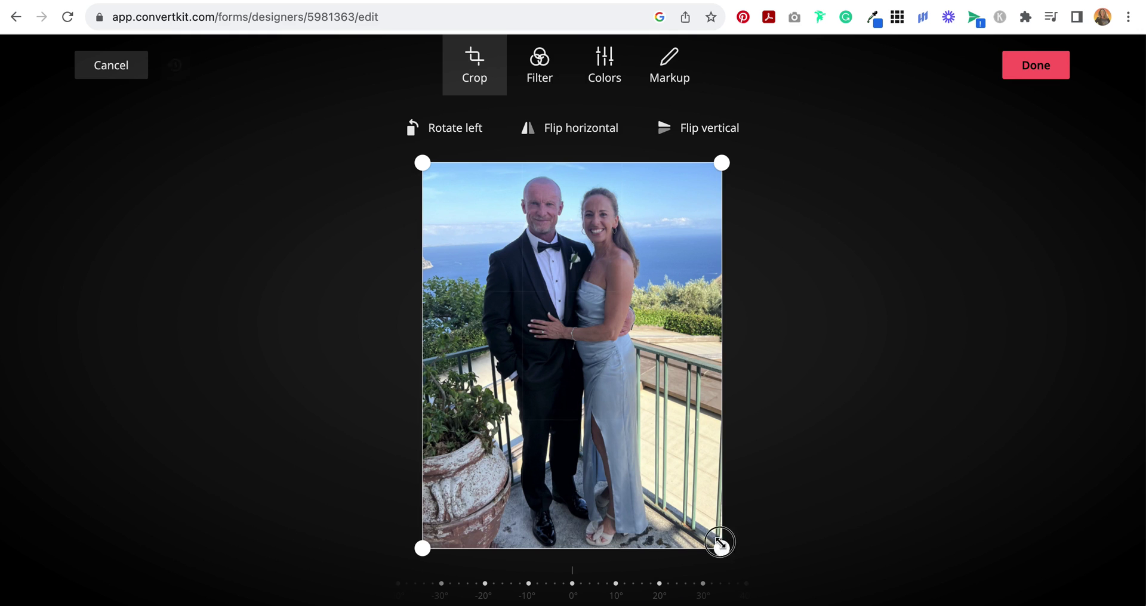
{"action": "mouse_move", "coordinate": [720, 543]}
{"action": "left_mouse_down"}
{"action": "mouse_move", "coordinate": [716, 526]}
{"action": "mouse_move", "coordinate": [719, 545]}
{"action": "left_mouse_up"}
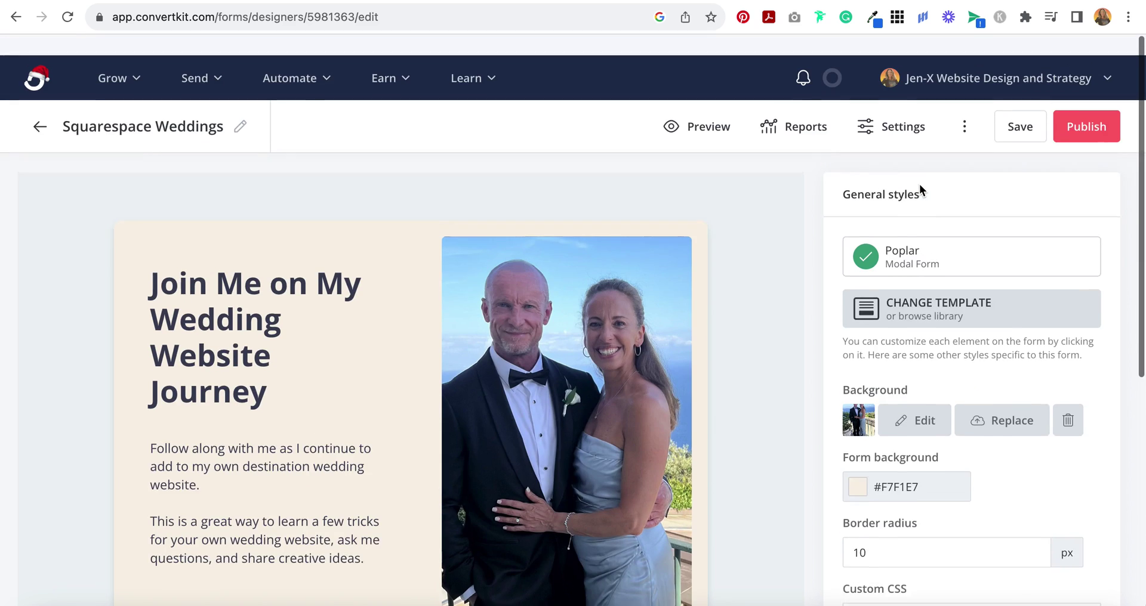
{"action": "scroll", "coordinate": [919, 190], "scroll_direction": "down", "scroll_amount": 1}
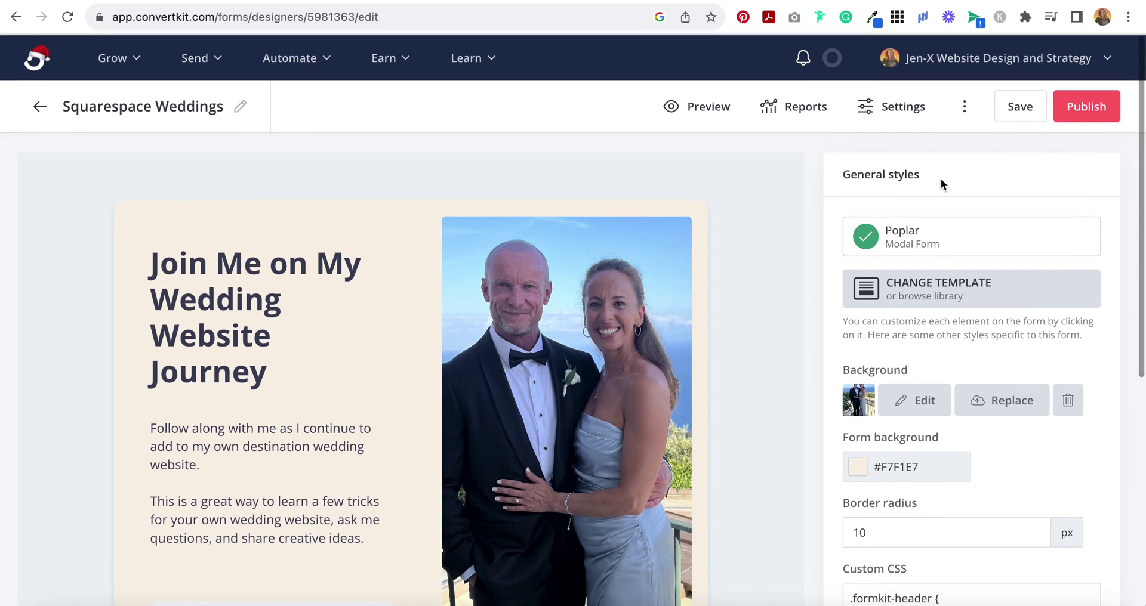
{"action": "left_click", "coordinate": [1018, 107]}
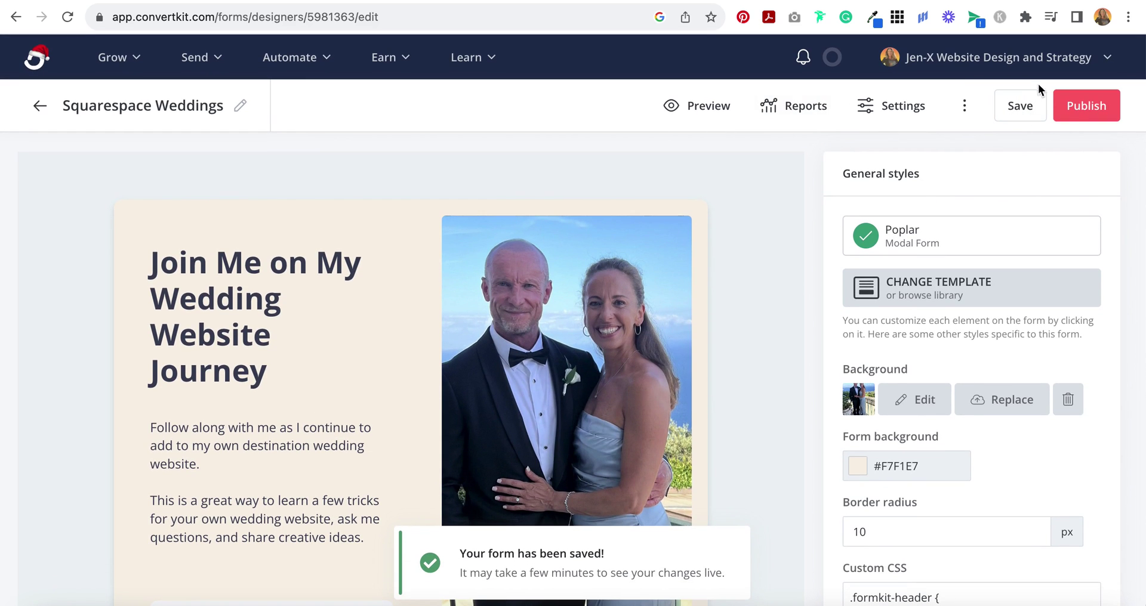
{"action": "left_click", "coordinate": [1085, 107]}
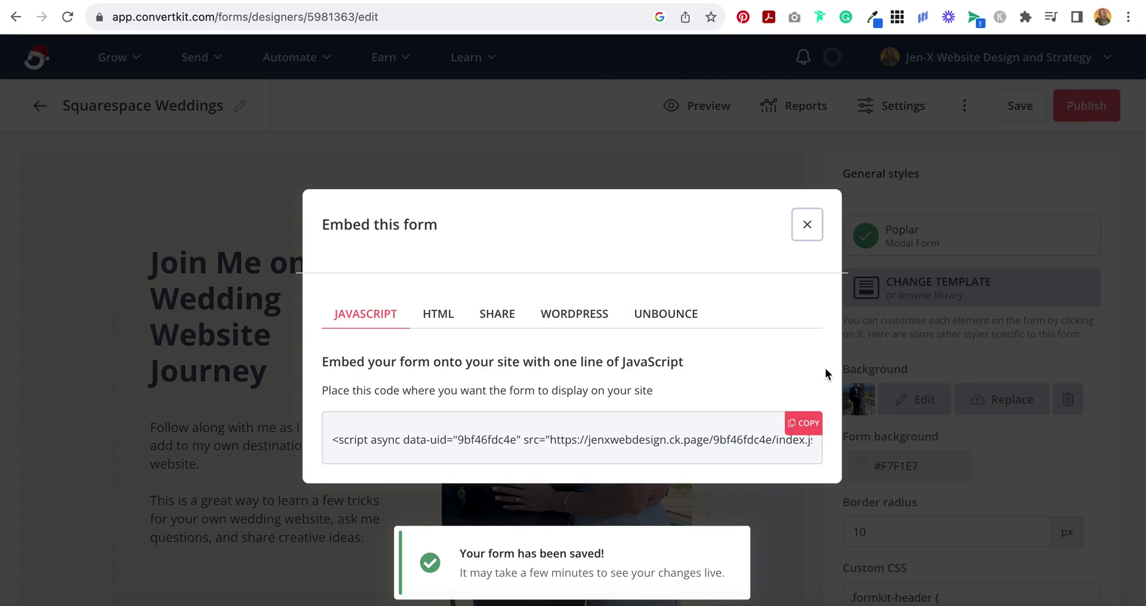
{"action": "left_click", "coordinate": [804, 428]}
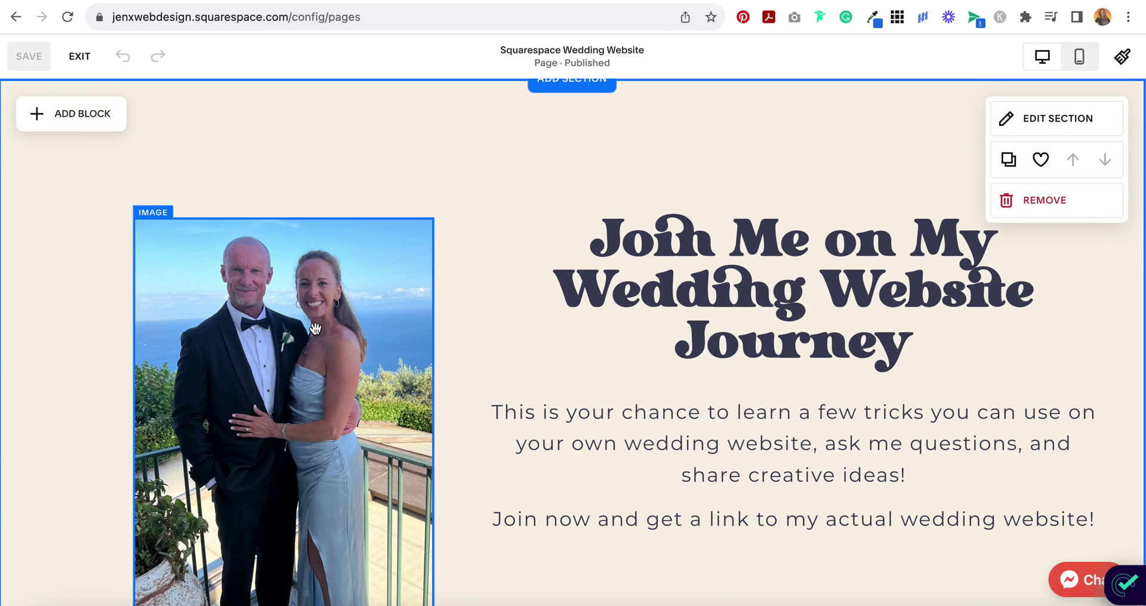
{"action": "left_click", "coordinate": [315, 329]}
Change the wedding photo's stacking order and open the code block to check the index.js script.
{"action": "scroll", "coordinate": [314, 328], "scroll_direction": "down", "scroll_amount": 5}
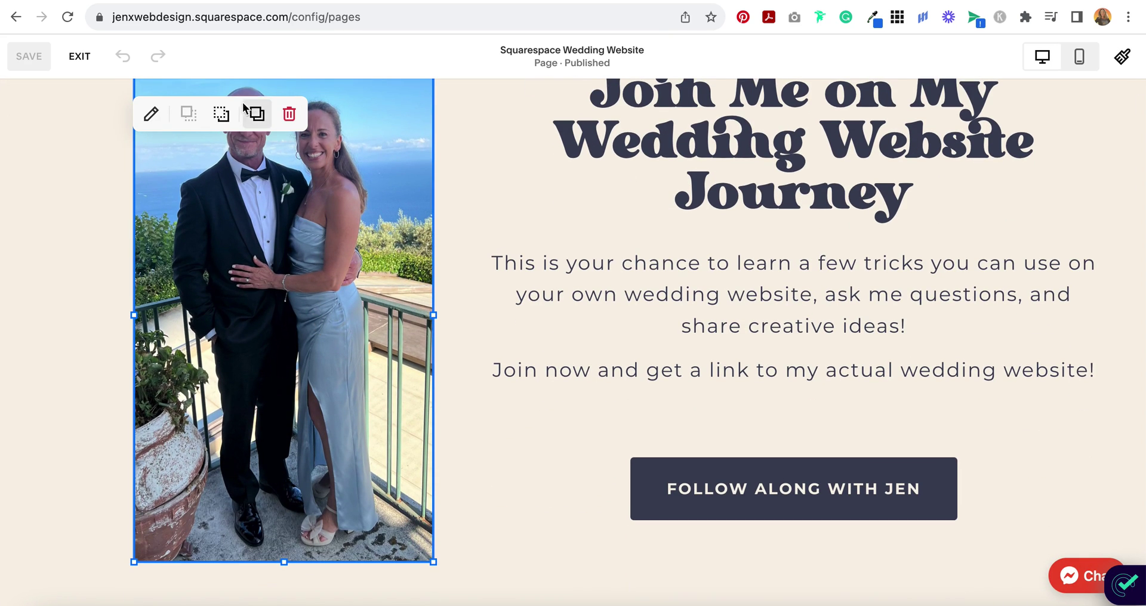
{"action": "left_click", "coordinate": [222, 113]}
{"action": "double_click", "coordinate": [337, 188]}
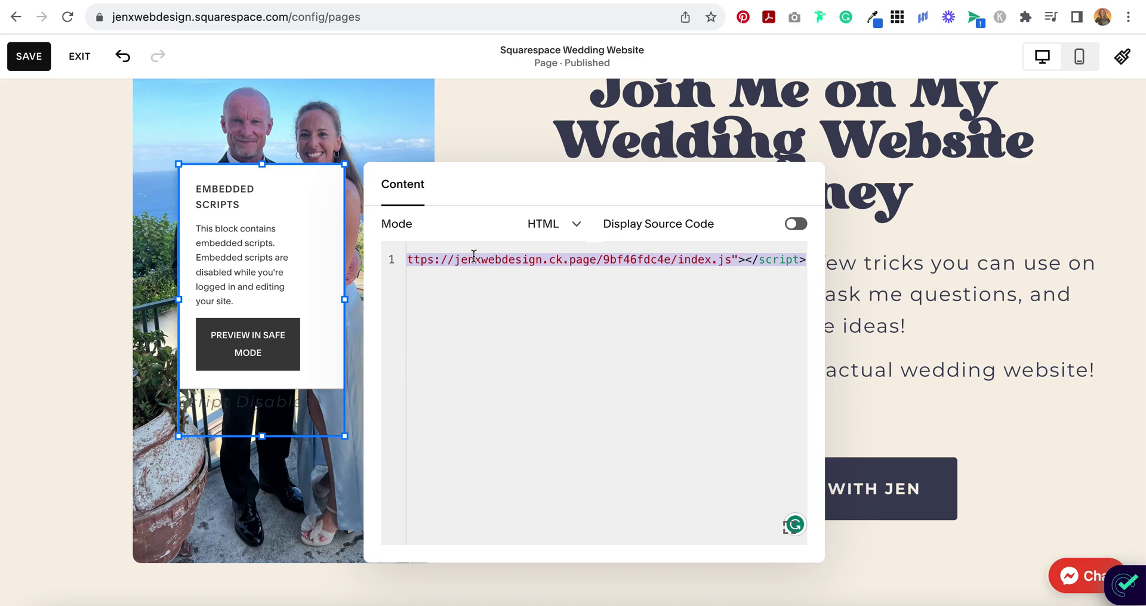
{"action": "key", "text": "Right"}
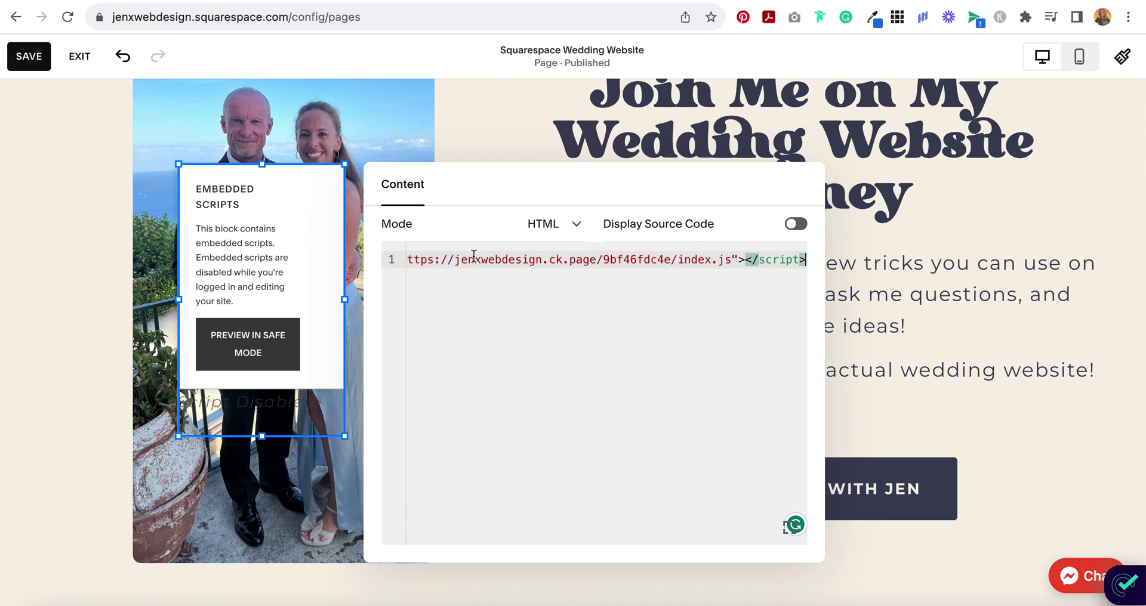